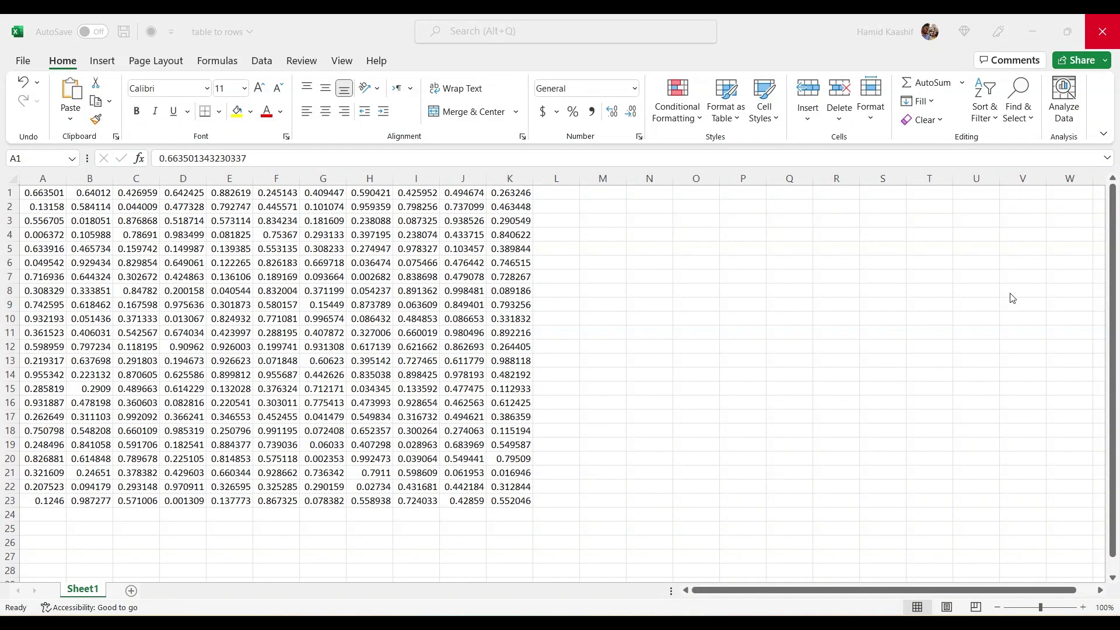
# Step: Copy the first row of numbers A1:K1 and paste it transposed into column N from N1
pyautogui.click(36, 191)
pyautogui.hotkey('ctrl', 'a')
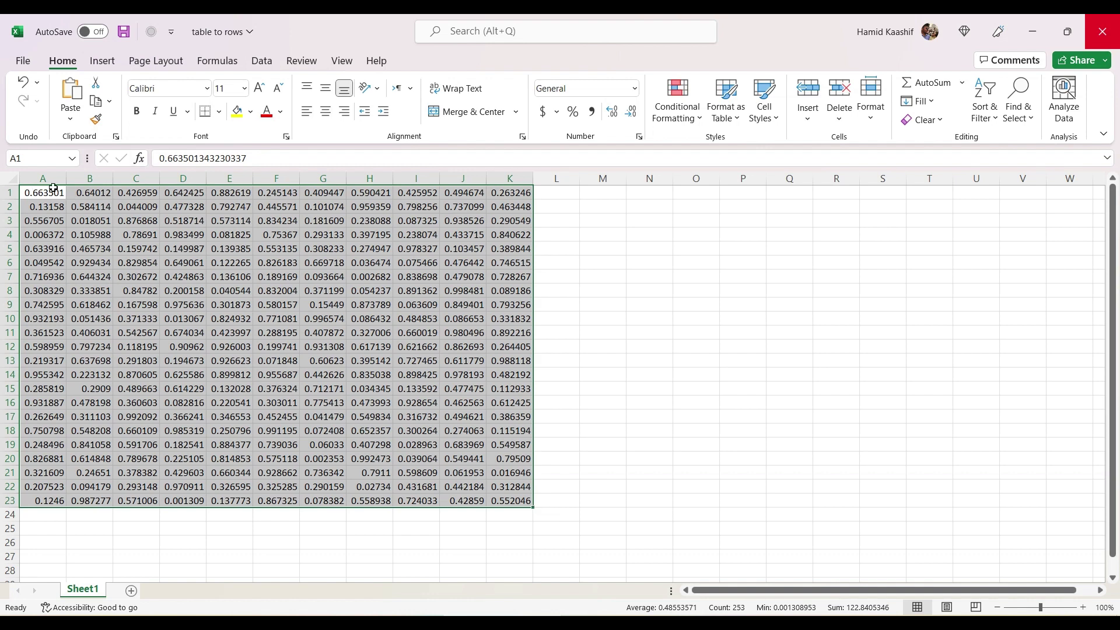
pyautogui.click(51, 190)
pyautogui.moveTo(51, 190); pyautogui.dragTo(507, 186)
pyautogui.hotkey('ctrl', 'c')
pyautogui.click(651, 192)
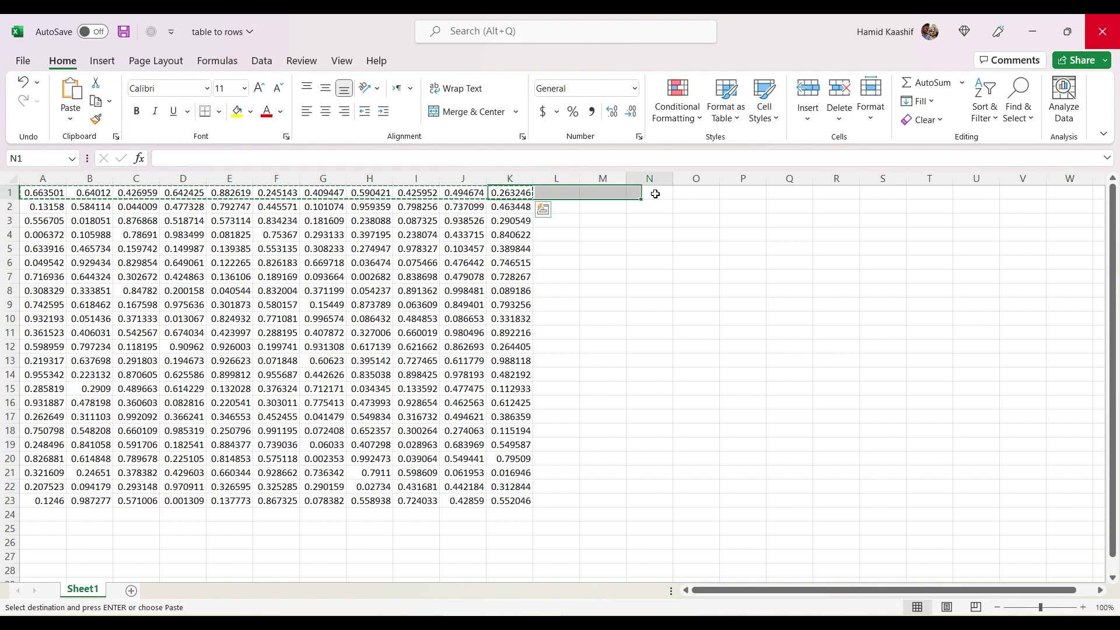
pyautogui.rightClick(652, 193)
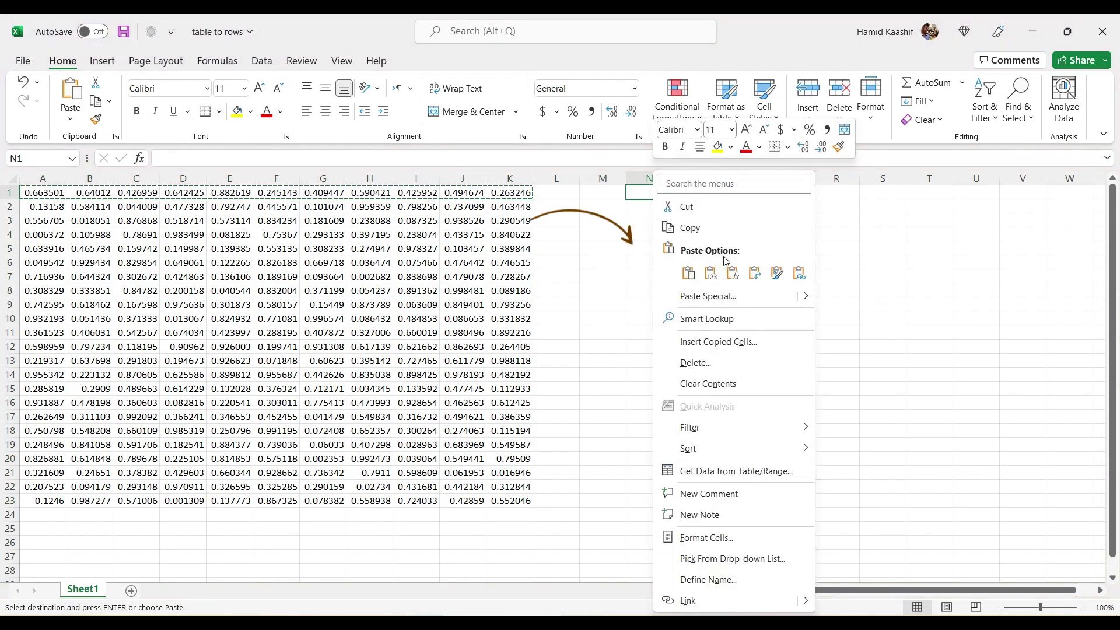
pyautogui.click(752, 274)
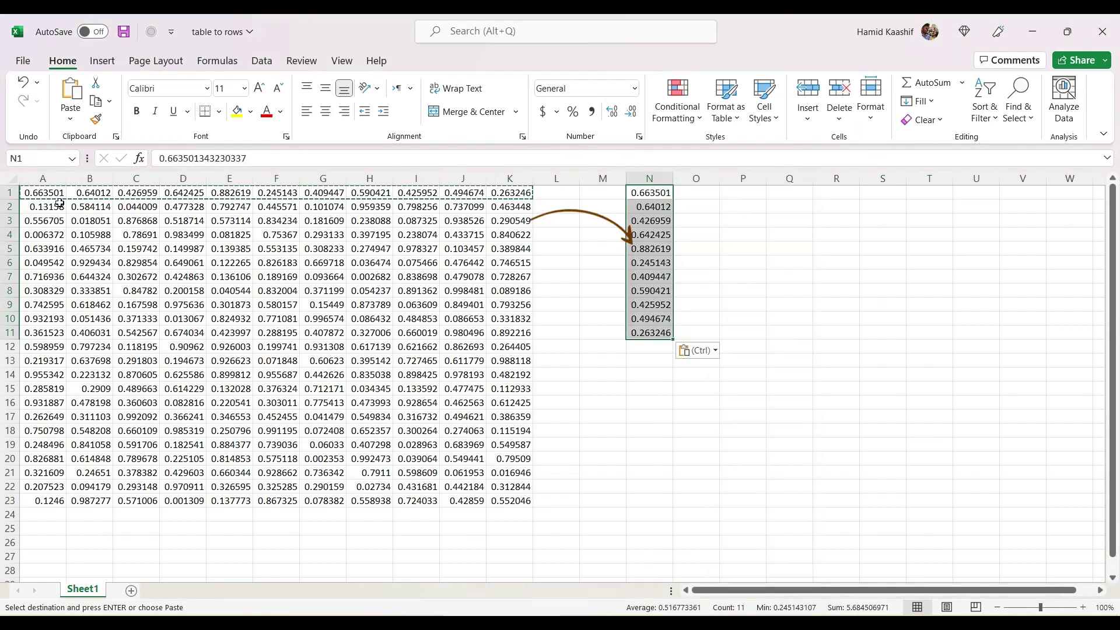
# Step: Copy the second row A2:K2 and paste it transposed starting at N12
pyautogui.moveTo(60, 202); pyautogui.dragTo(523, 209)
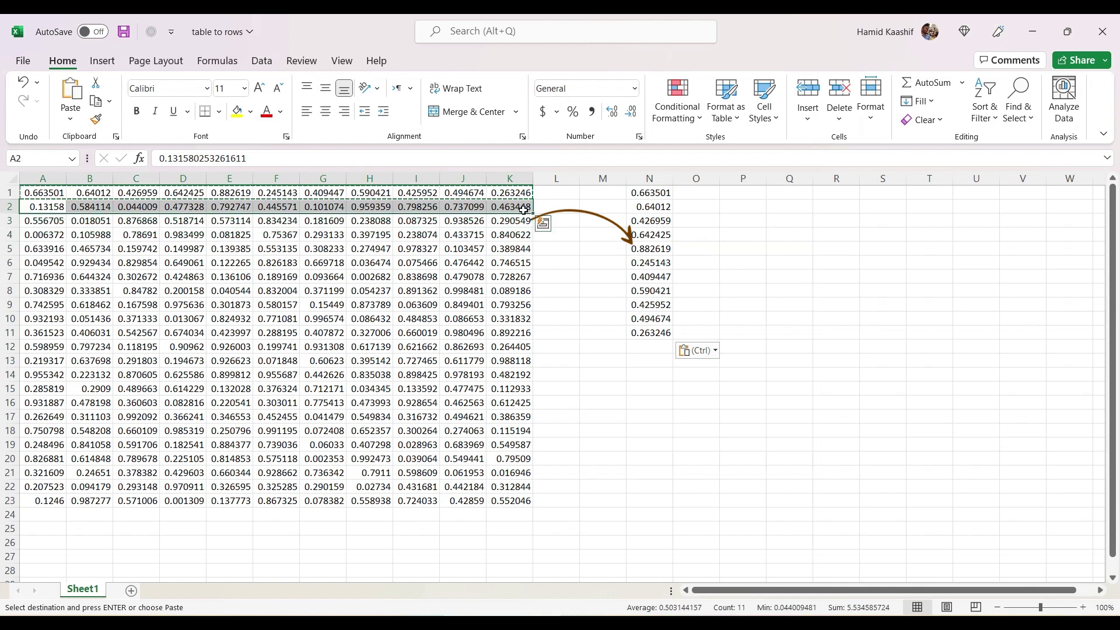
pyautogui.hotkey('ctrl', 'c')
pyautogui.click(655, 350)
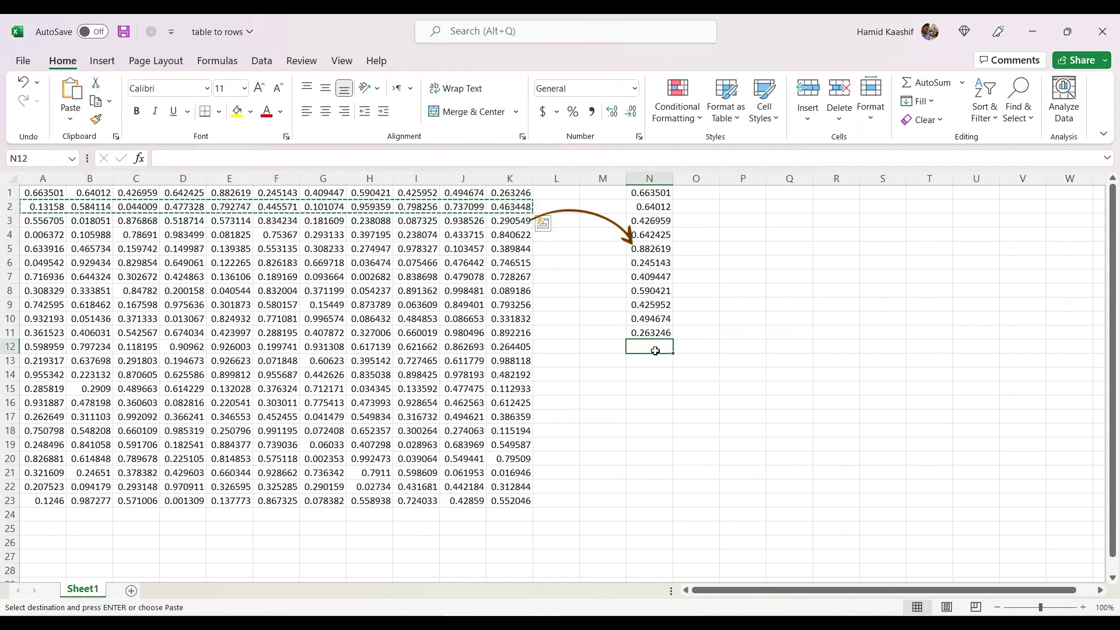
pyautogui.rightClick(651, 347)
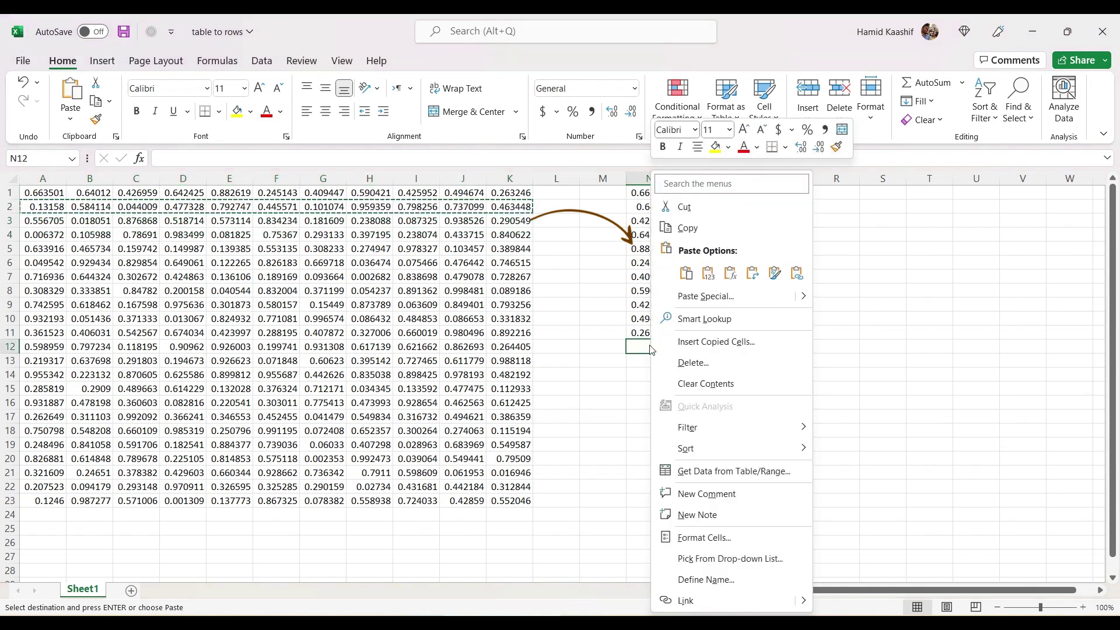
pyautogui.click(753, 274)
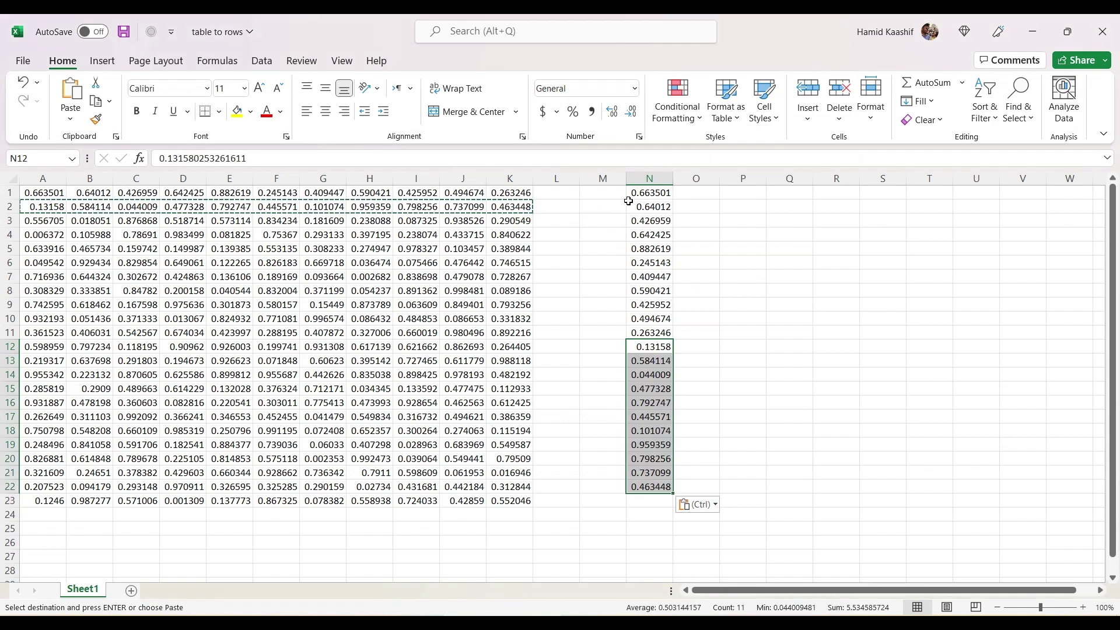
# Step: Clear the transposed values from column N
pyautogui.click(662, 180)
pyautogui.rightClick(664, 180)
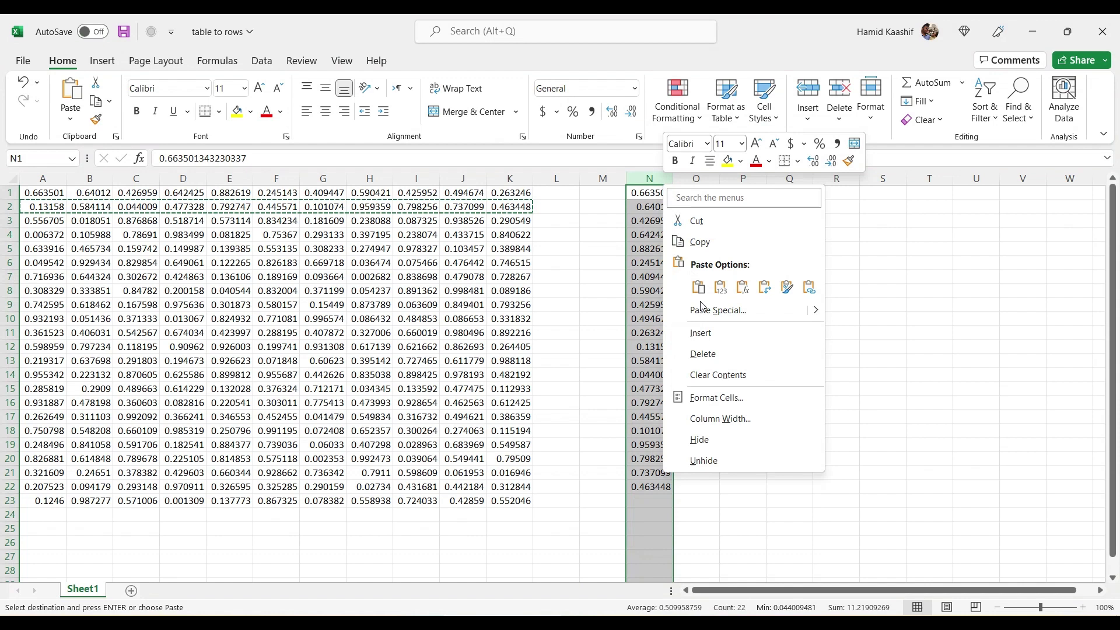
pyautogui.click(703, 360)
pyautogui.click(422, 301)
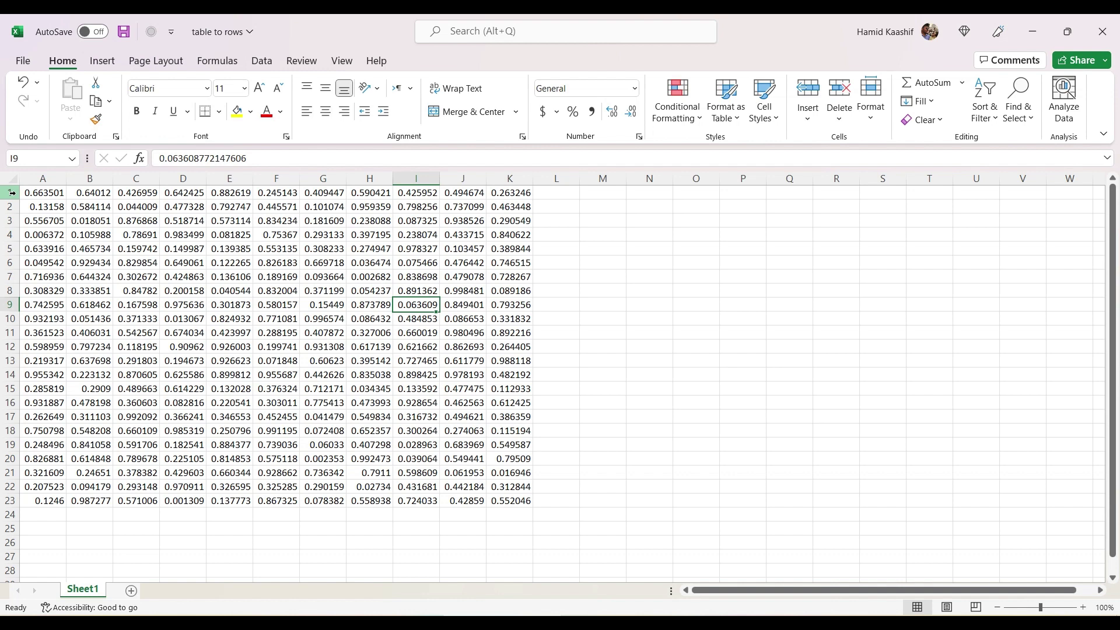
# Step: Insert a blank row above the data and a blank column to its left
pyautogui.rightClick(12, 192)
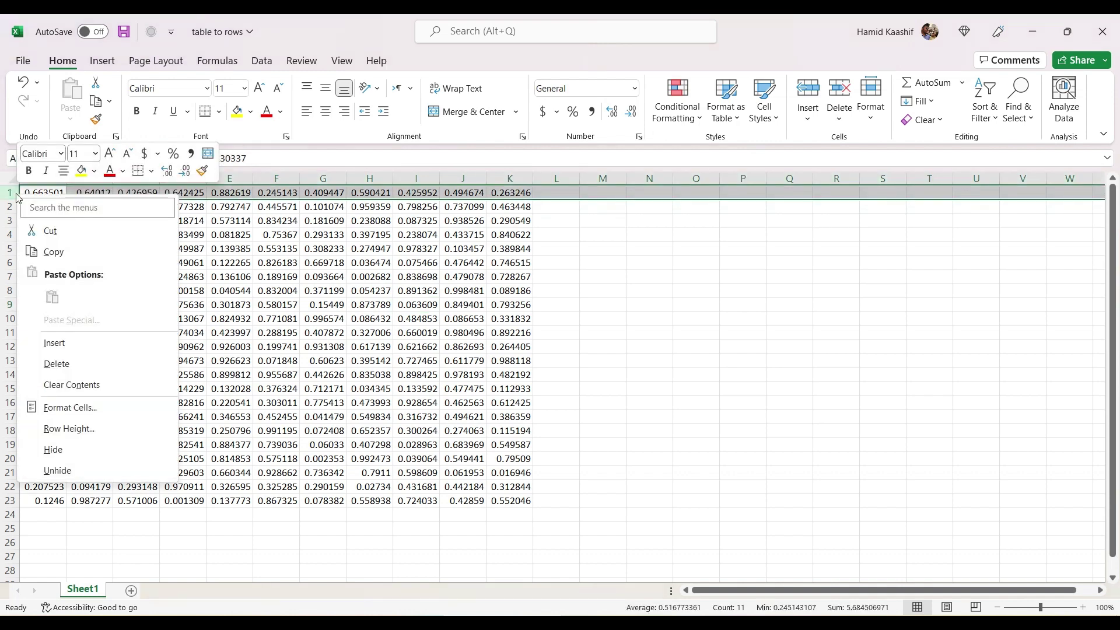
pyautogui.click(50, 343)
pyautogui.click(51, 181)
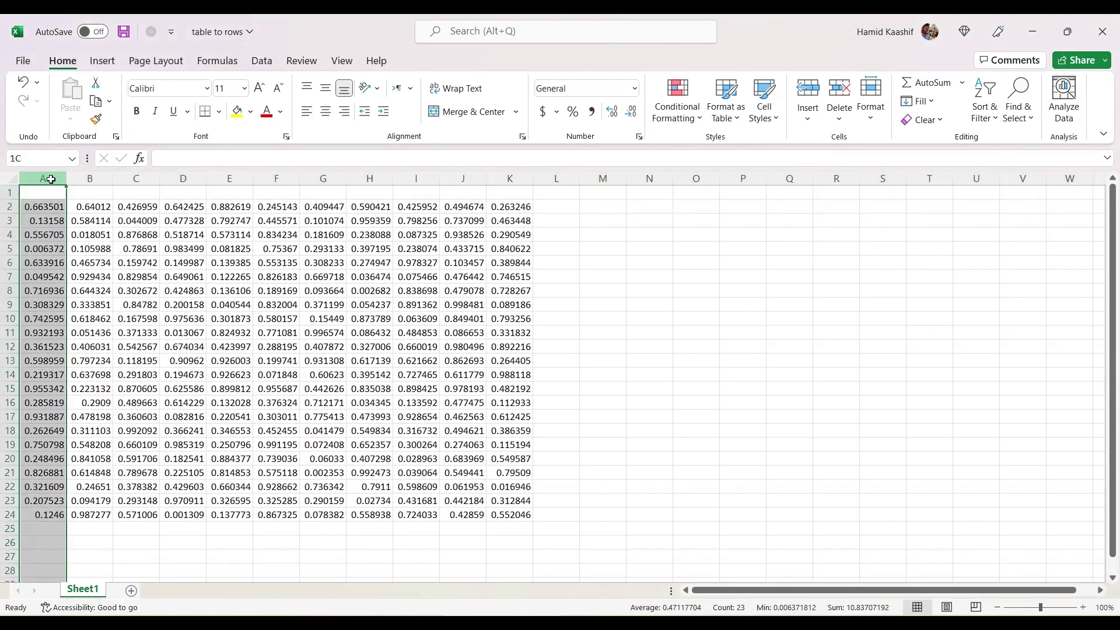
pyautogui.rightClick(53, 183)
pyautogui.click(88, 328)
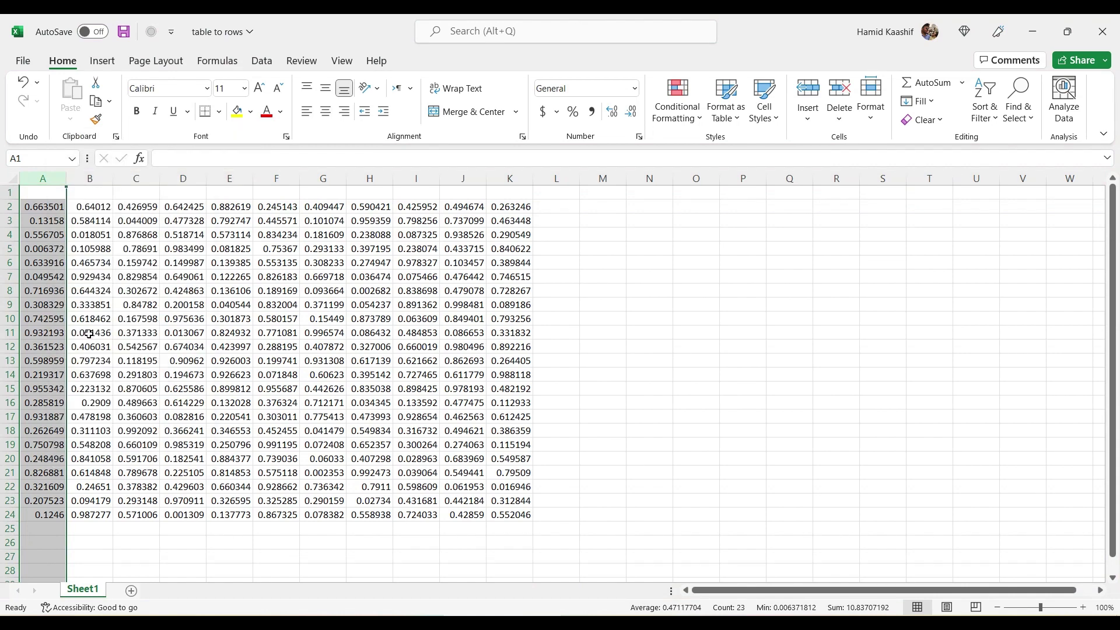
# Step: Label row 1 col1 through col12 by entering col labels and filling across to column L
pyautogui.click(43, 191)
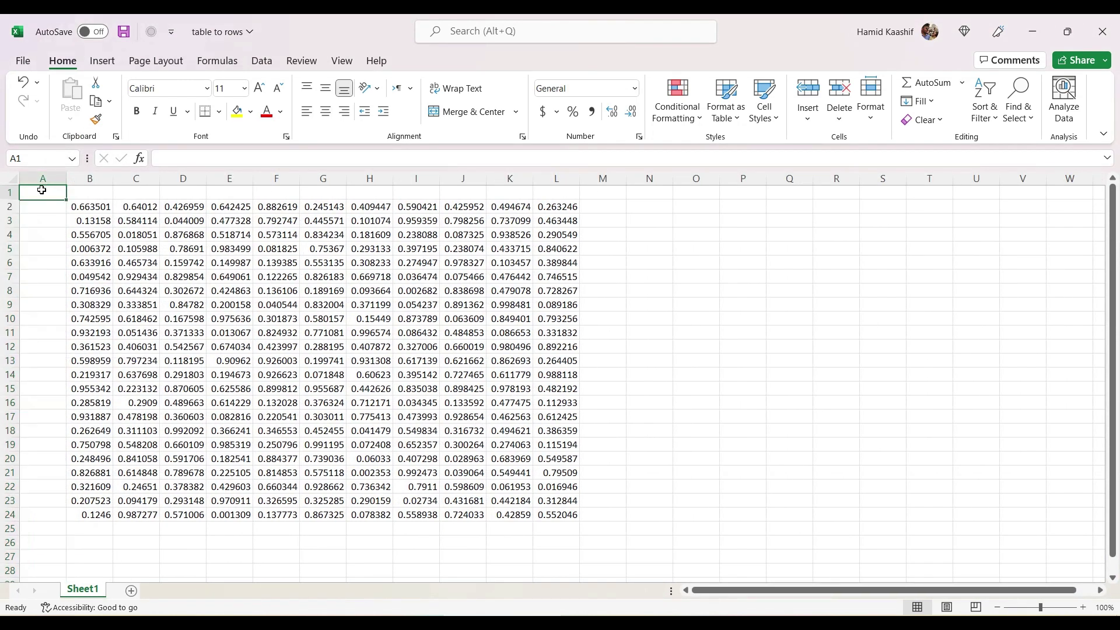
pyautogui.write('co')
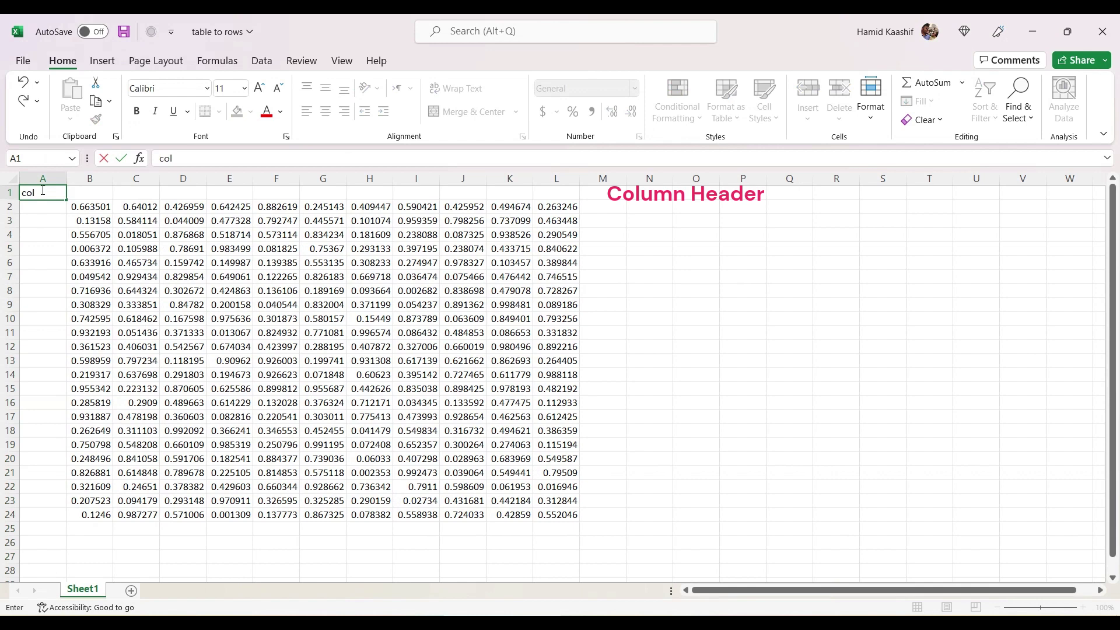
pyautogui.write('l')
pyautogui.press('Return')
pyautogui.press('Up')
pyautogui.press('Right')
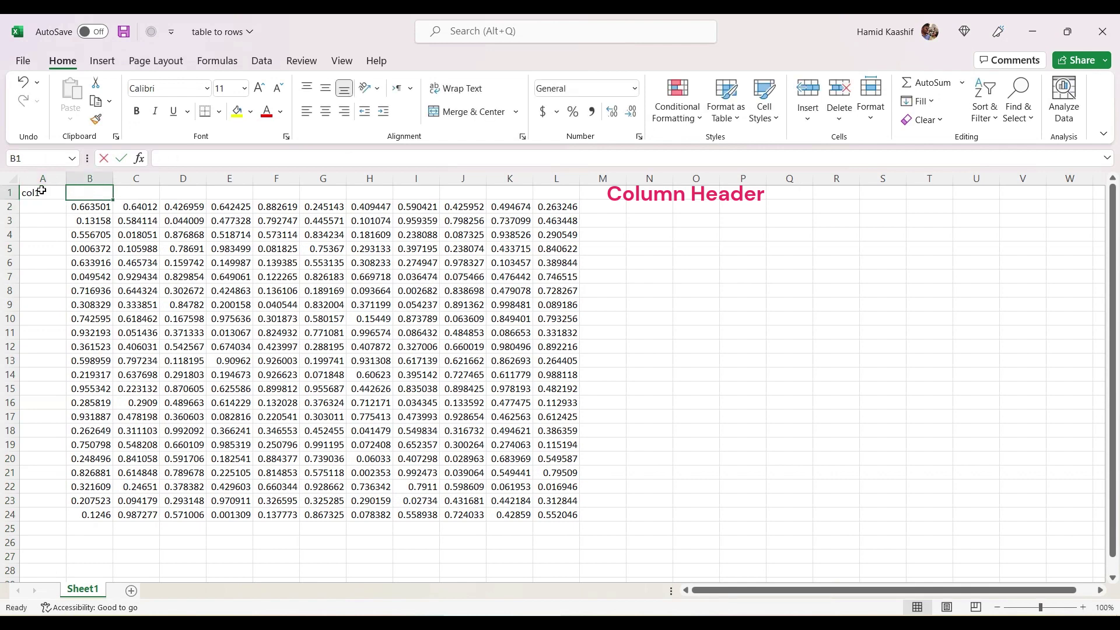
pyautogui.write('col2')
pyautogui.press('Return')
pyautogui.moveTo(42, 193); pyautogui.dragTo(569, 198)
# Step: Label column A row1 through row23 by entering row1, row2 and filling down
pyautogui.click(52, 205)
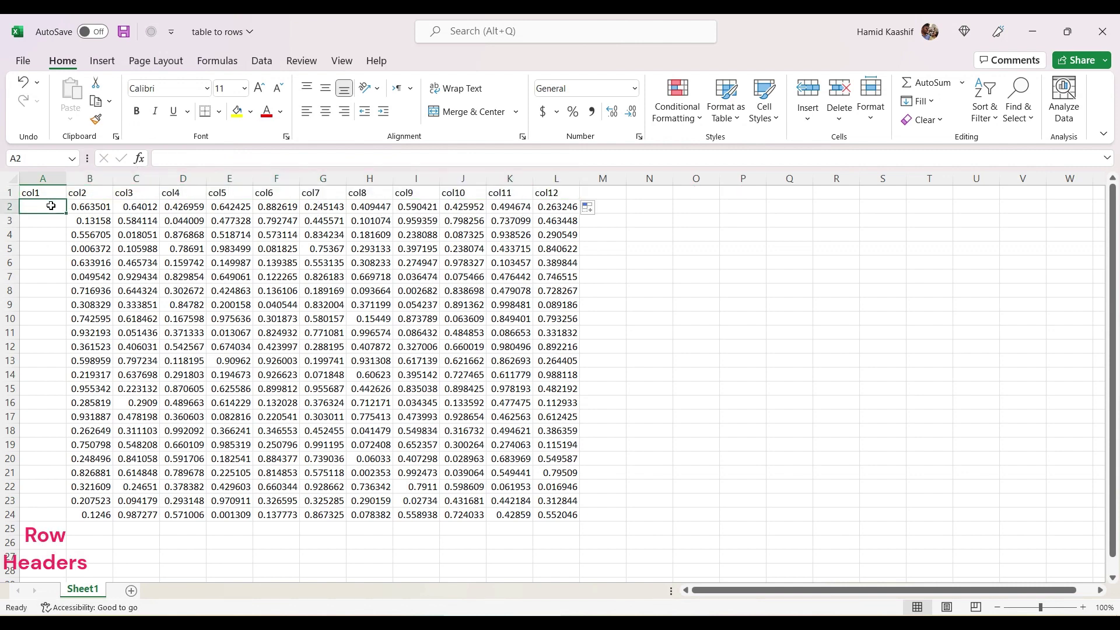
pyautogui.write('row1')
pyautogui.press('Return')
pyautogui.write('row2')
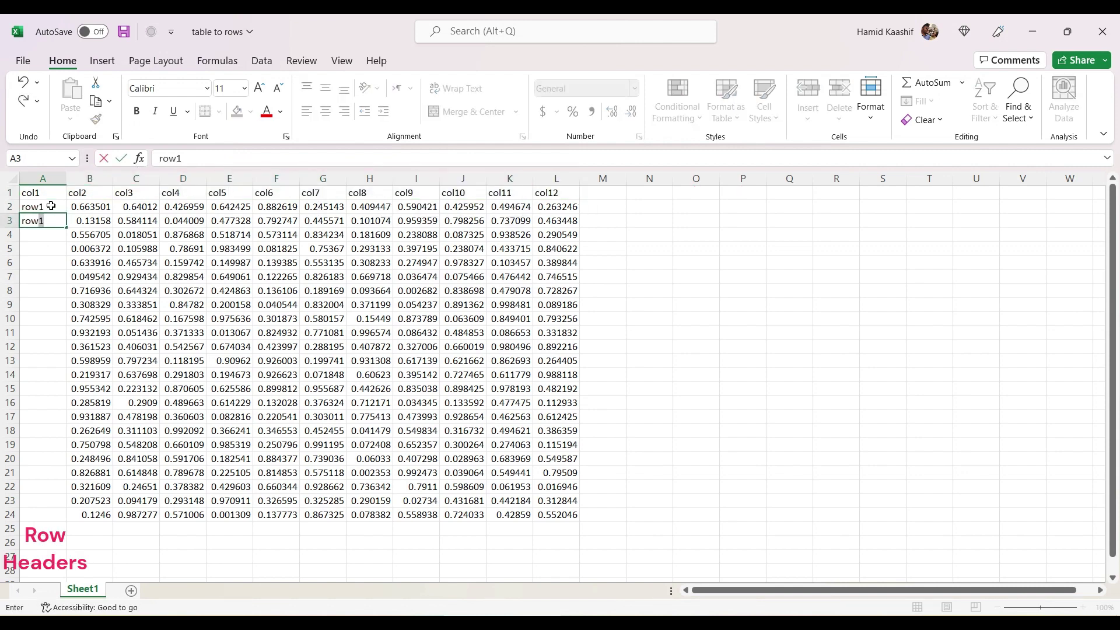
pyautogui.press('Return')
pyautogui.moveTo(51, 205); pyautogui.dragTo(46, 220)
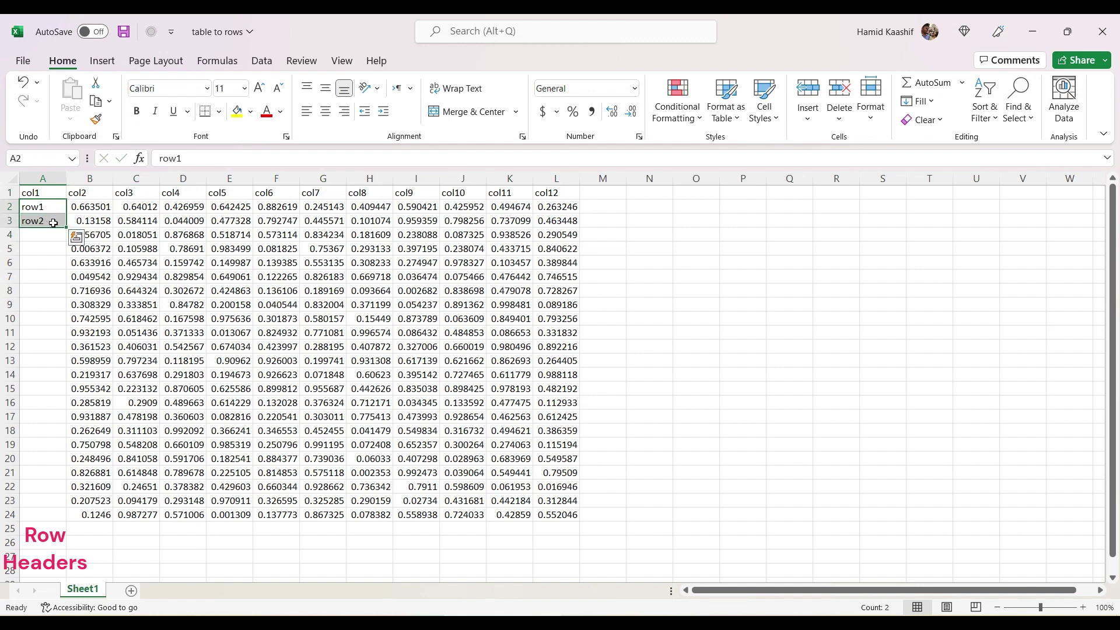
pyautogui.doubleClick(63, 226)
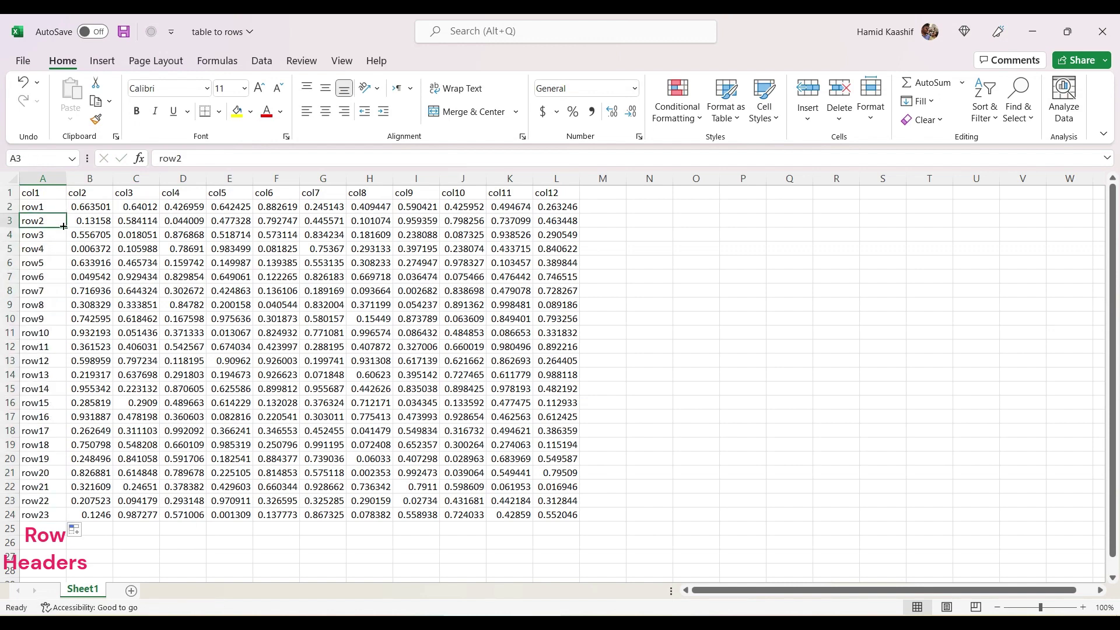
pyautogui.click(41, 197)
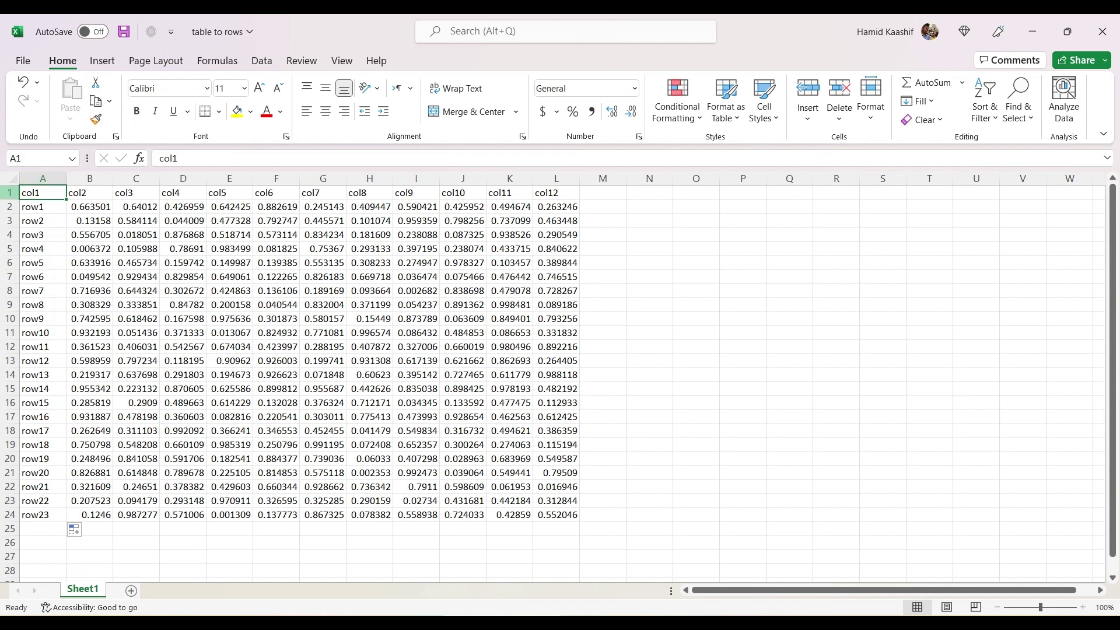
# Step: Convert the labeled range A1:L24 into Table1 with headers via Insert > Table
pyautogui.click(33, 178)
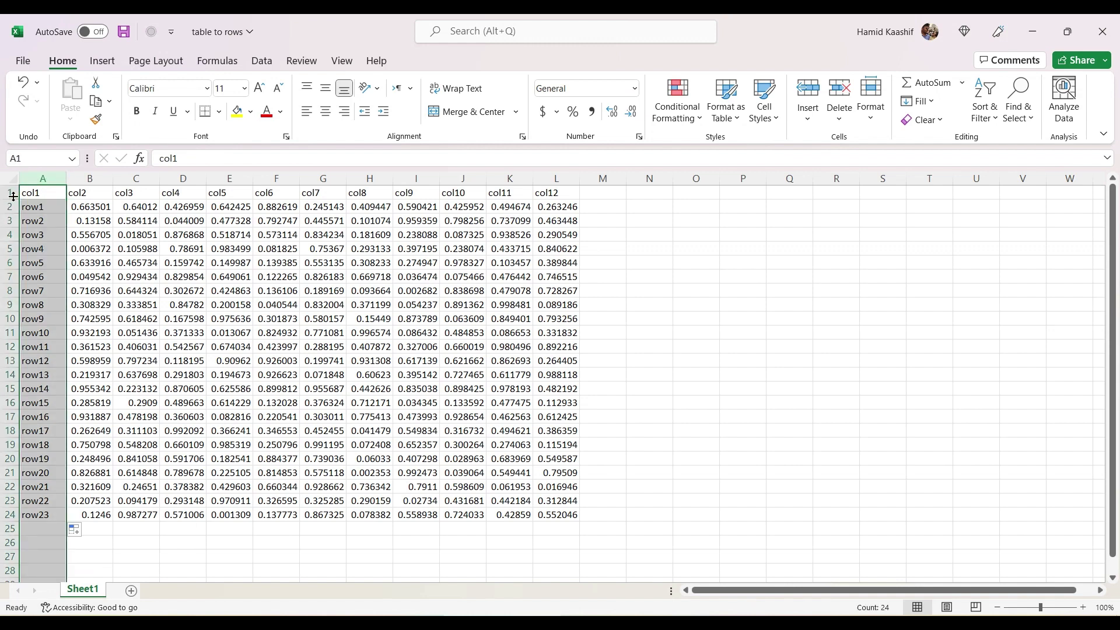
pyautogui.click(10, 194)
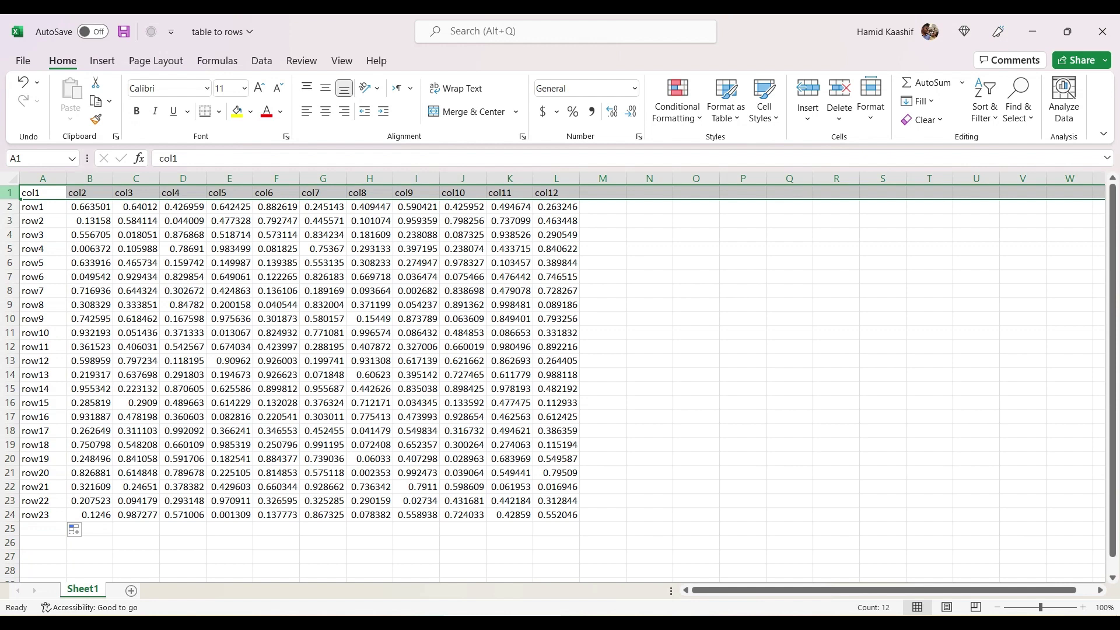
pyautogui.click(45, 193)
pyautogui.hotkey('ctrl', 'a')
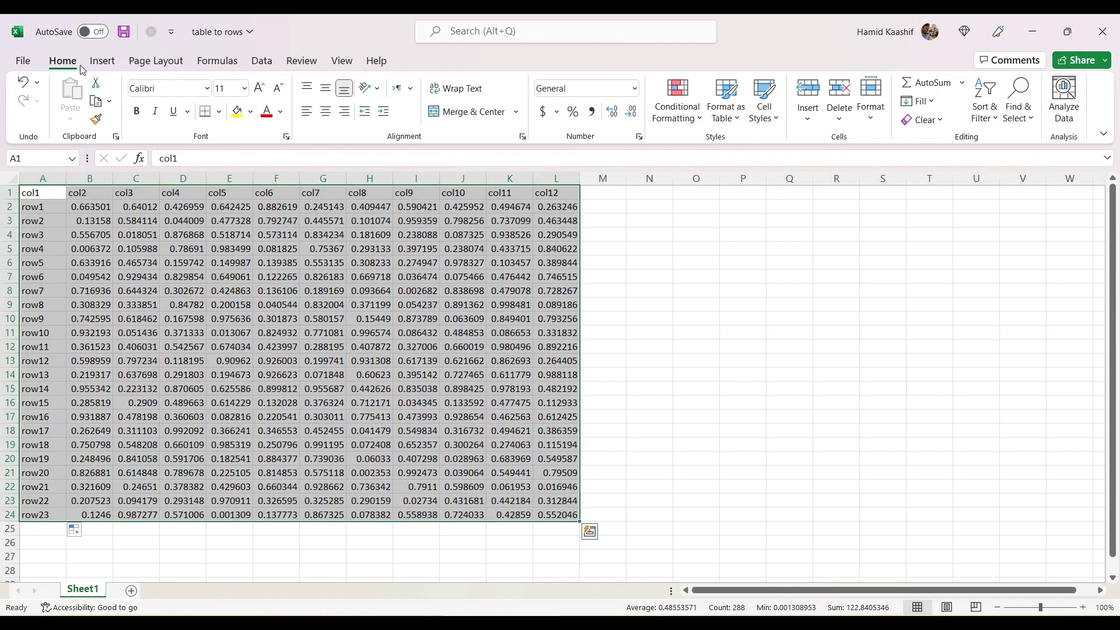
pyautogui.click(107, 51)
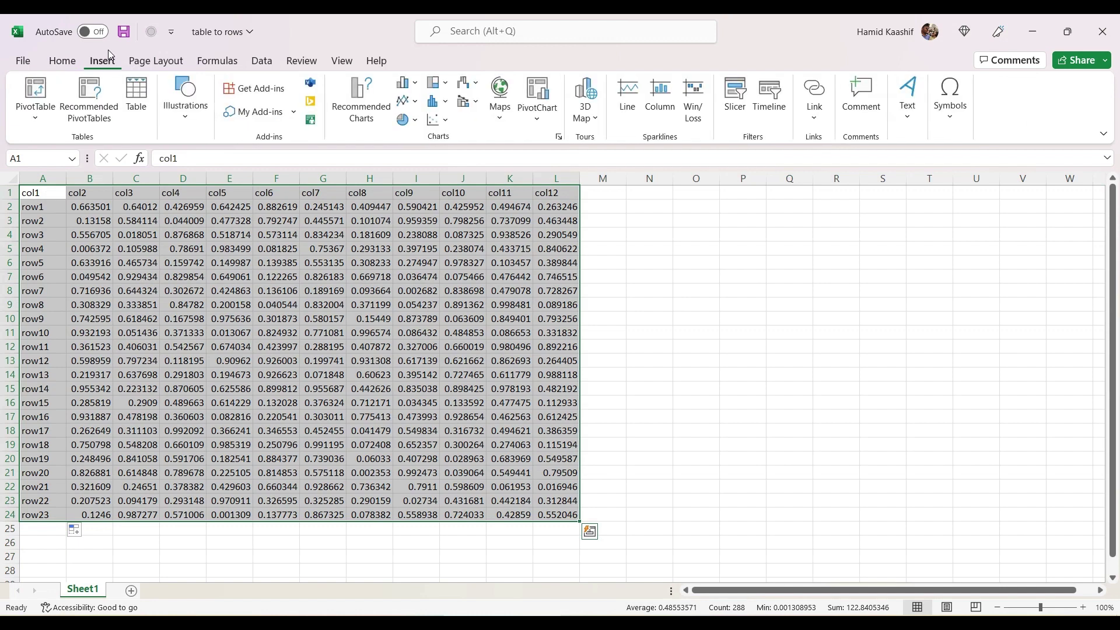
pyautogui.click(136, 97)
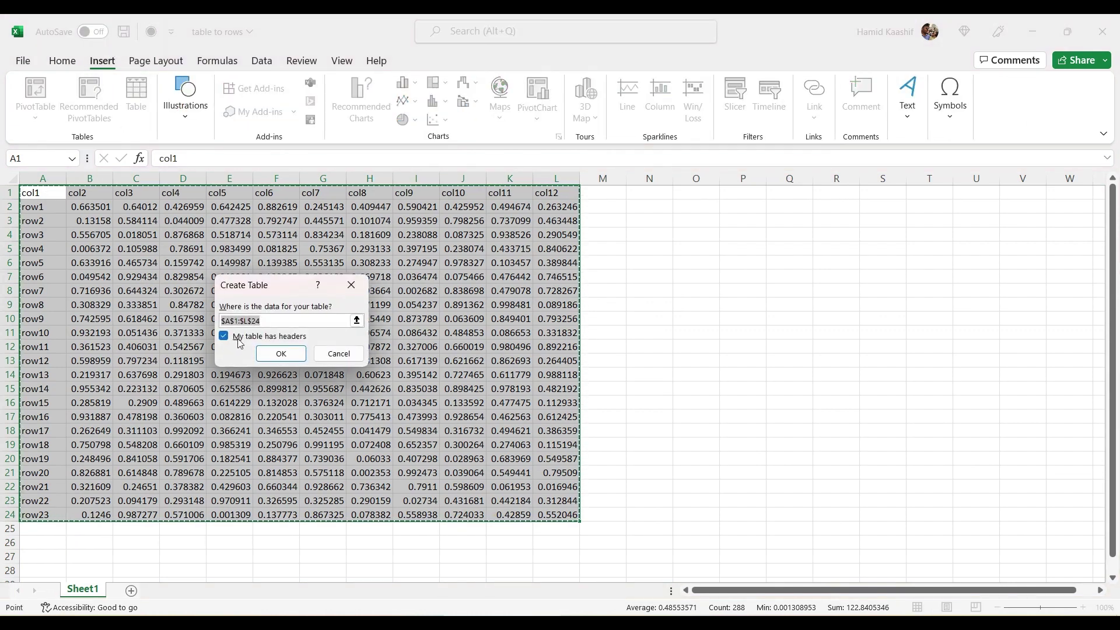
pyautogui.click(274, 350)
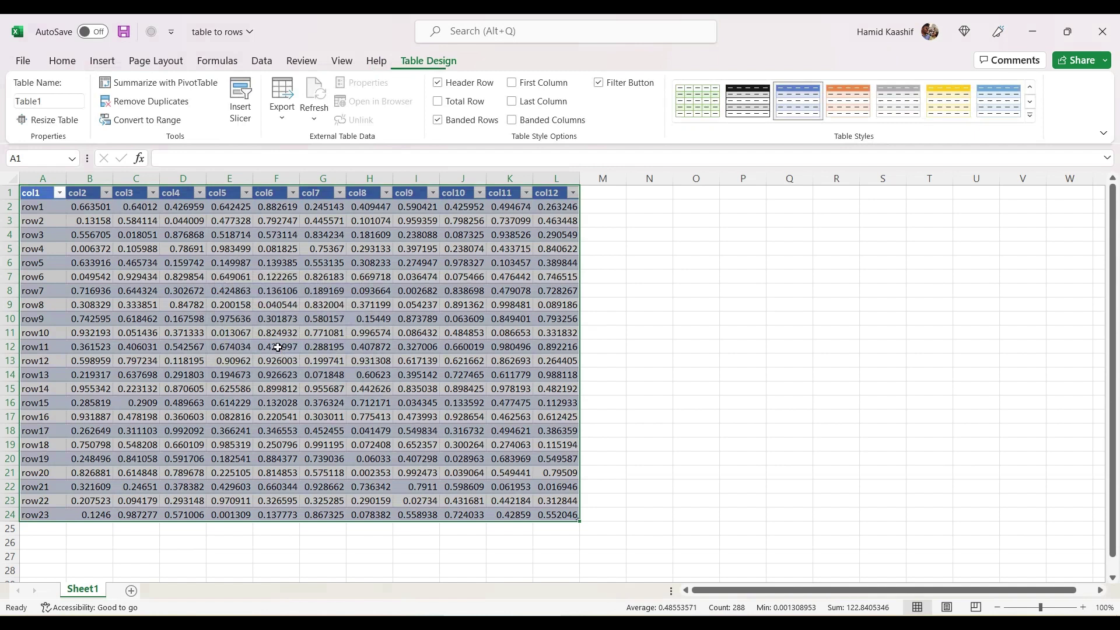
pyautogui.click(222, 295)
pyautogui.hotkey('ctrl', 'a')
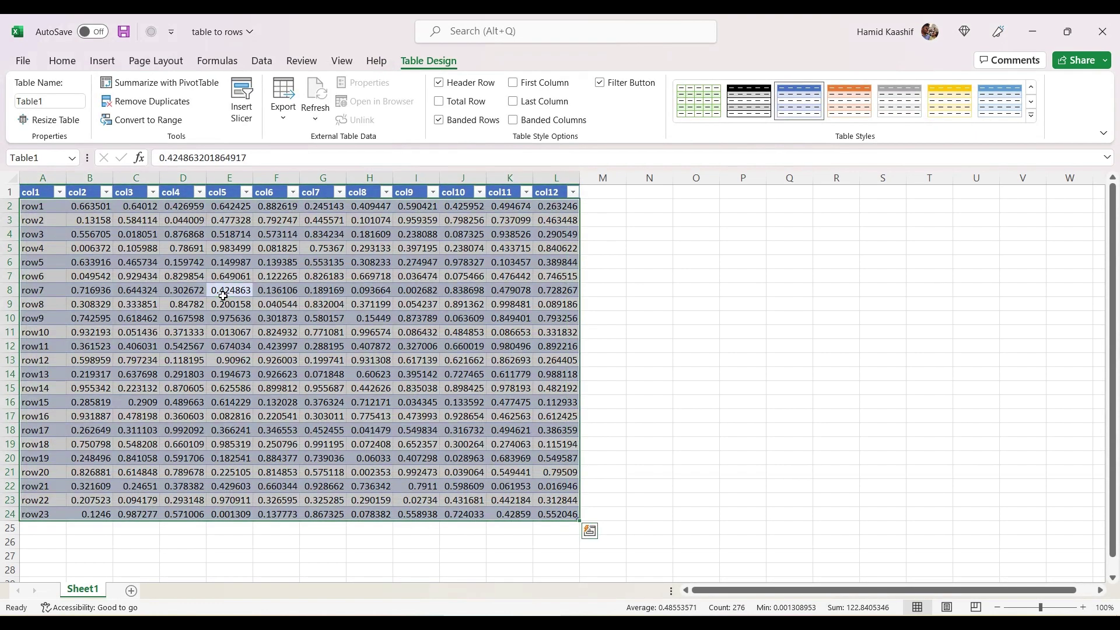
# Step: Load Table1 into the Power Query Editor with Data > From Table/Range
pyautogui.click(268, 67)
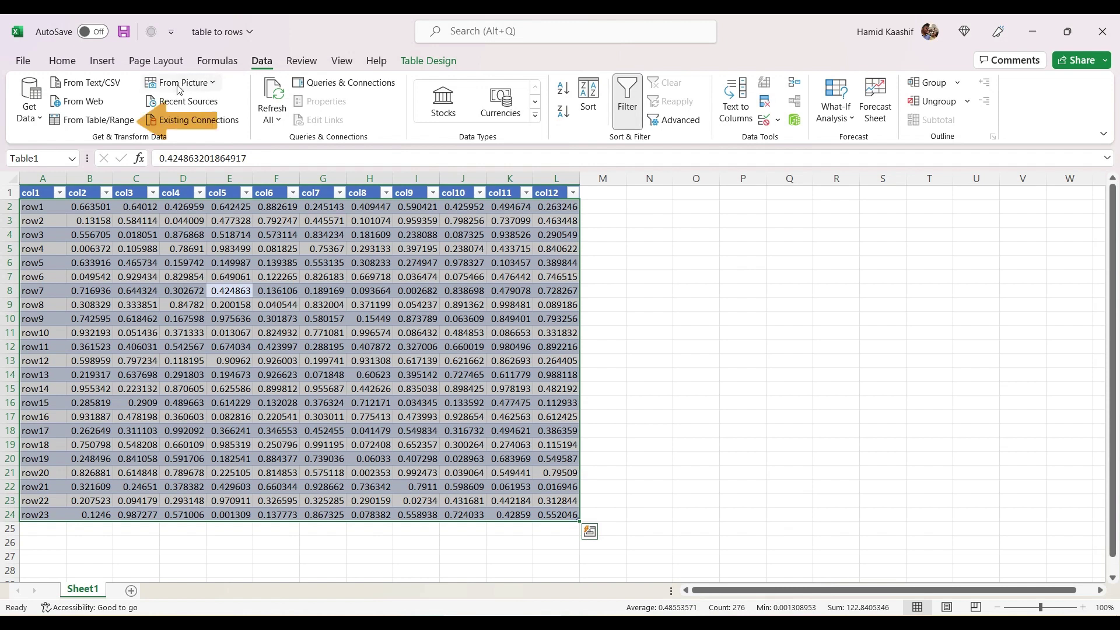
pyautogui.click(108, 121)
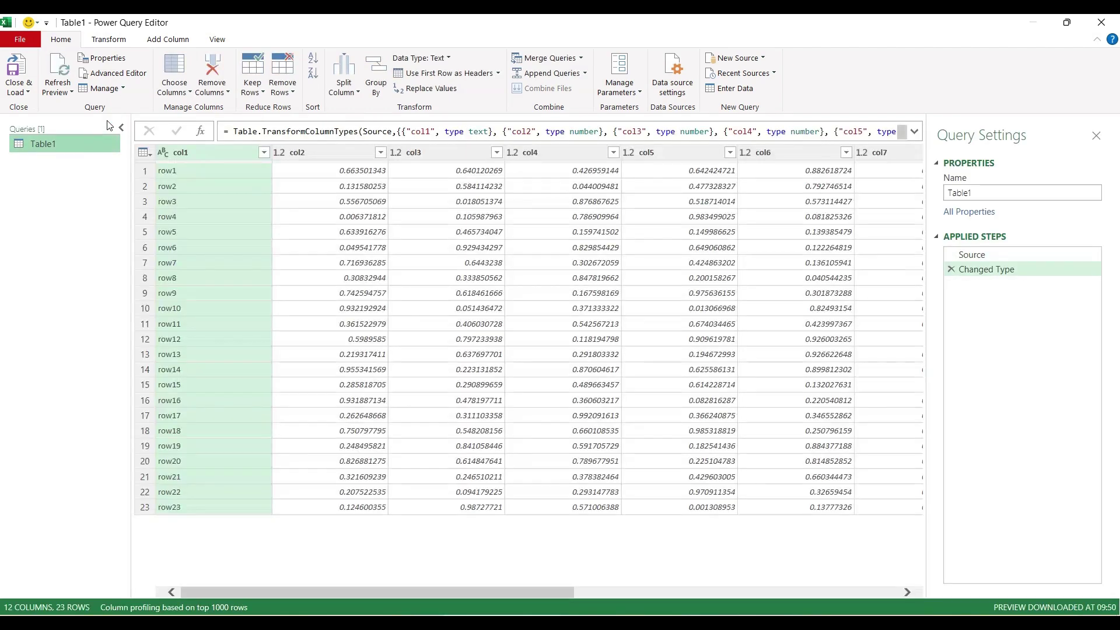
# Step: Unpivot all columns except col1, check the 253 rows, and Close & Load them
pyautogui.rightClick(199, 152)
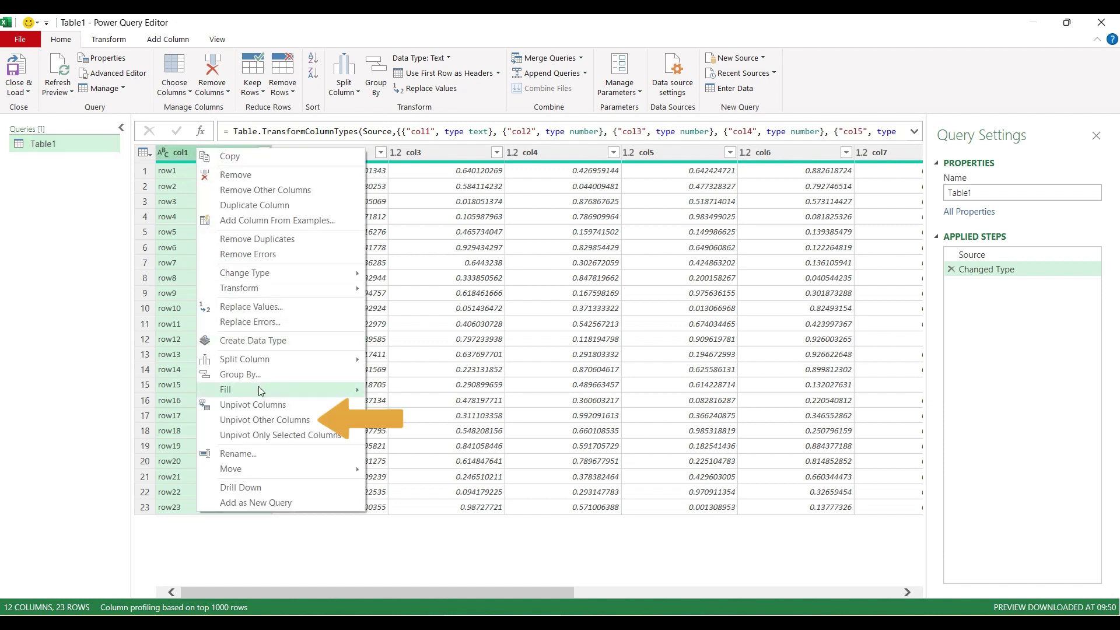
pyautogui.click(282, 424)
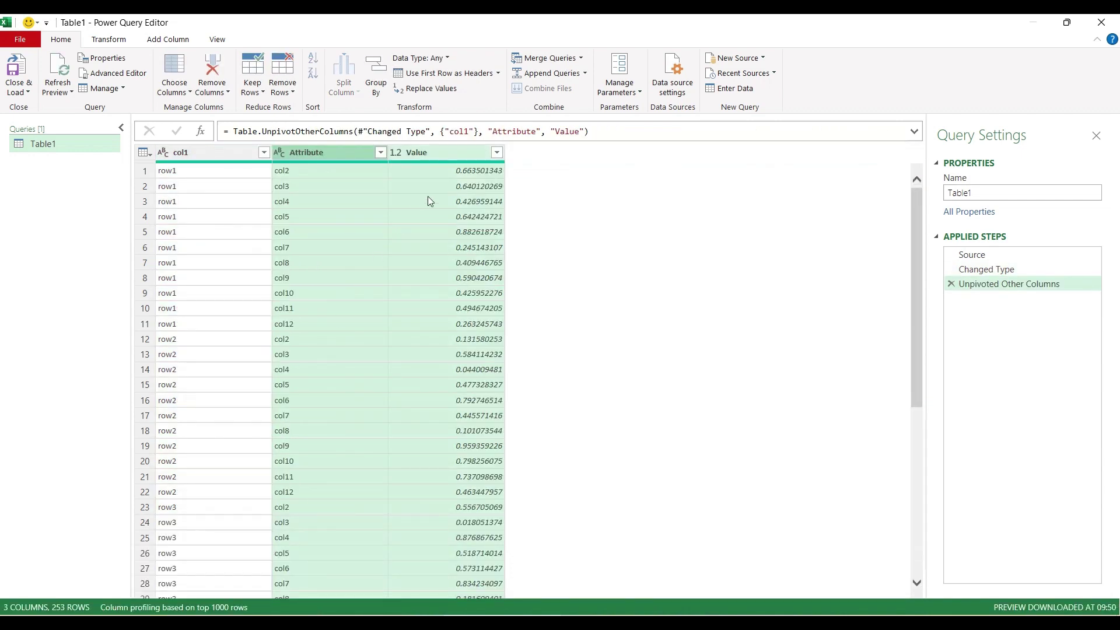
pyautogui.scroll(-20, 456, 300)
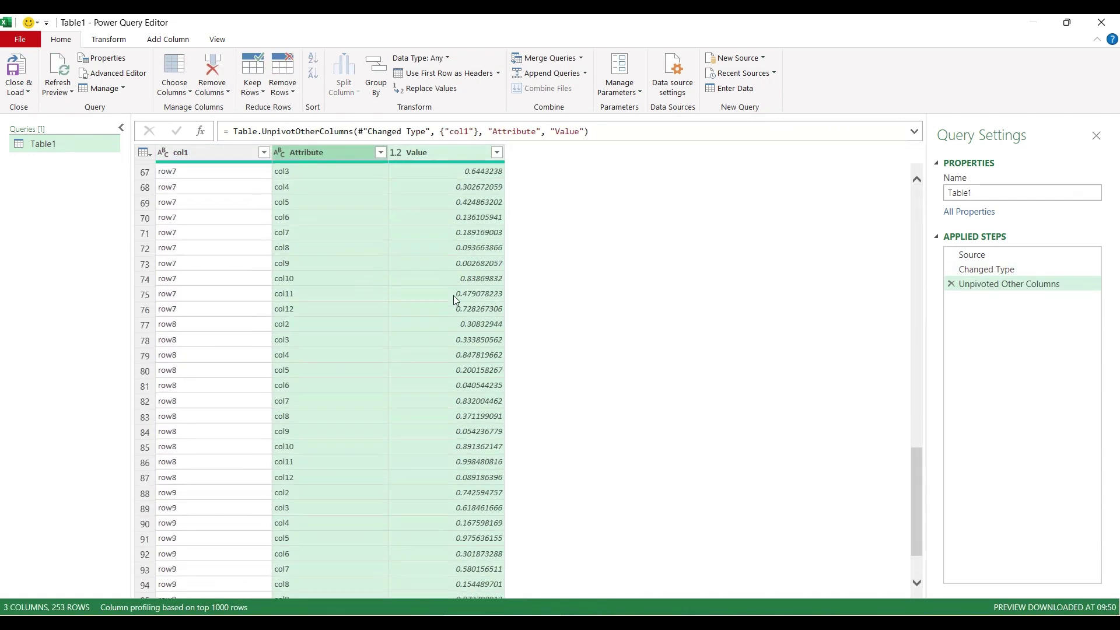
pyautogui.scroll(-20, 456, 301)
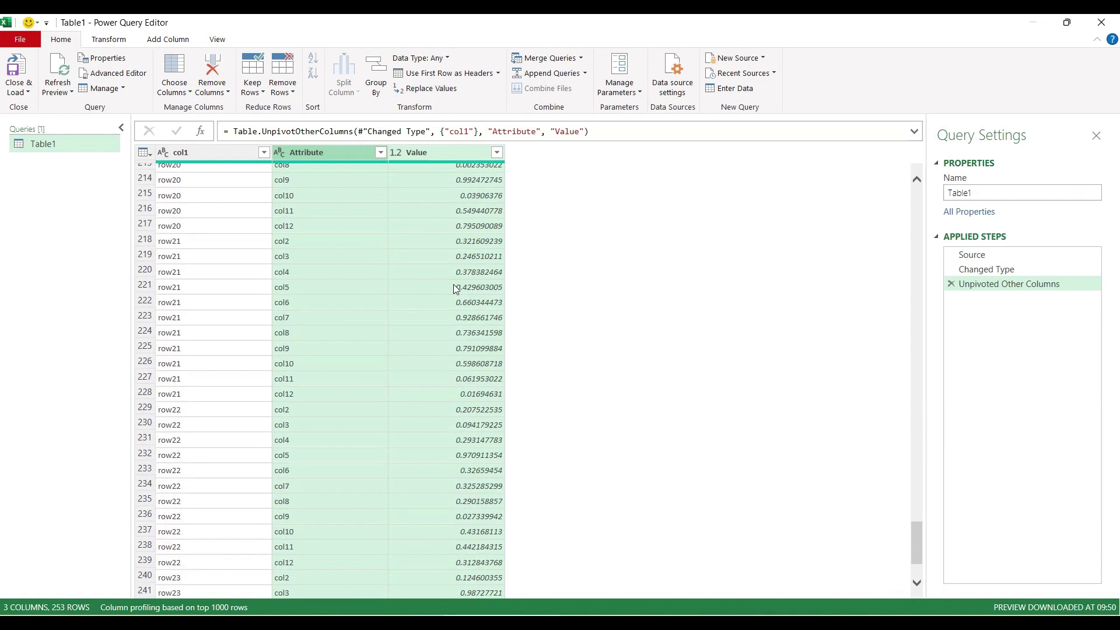
pyautogui.scroll(-1, 456, 289)
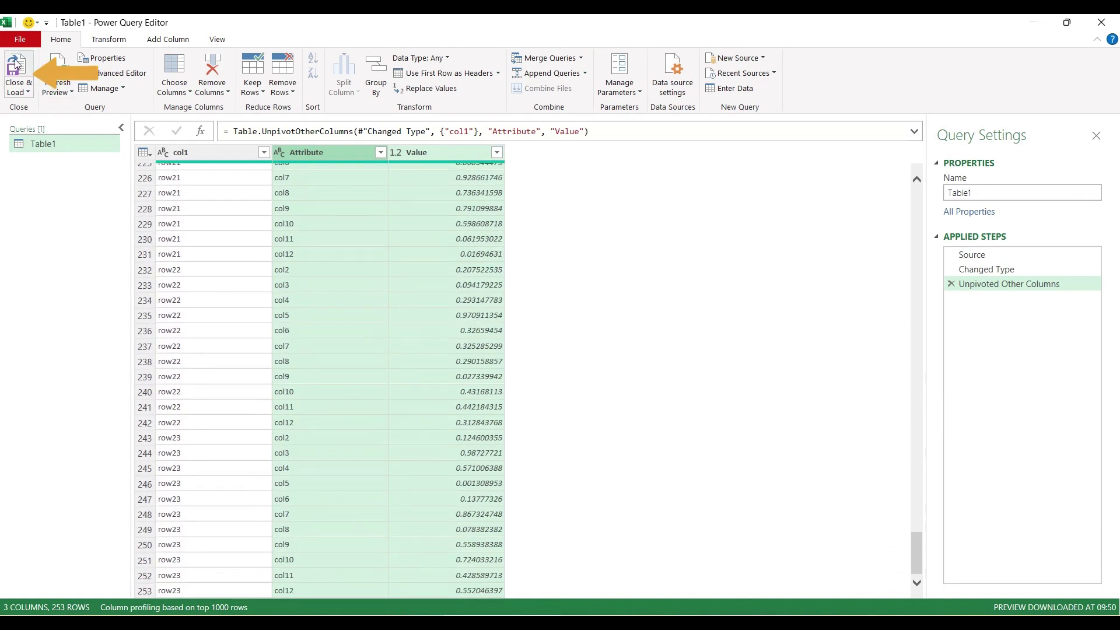
pyautogui.click(17, 64)
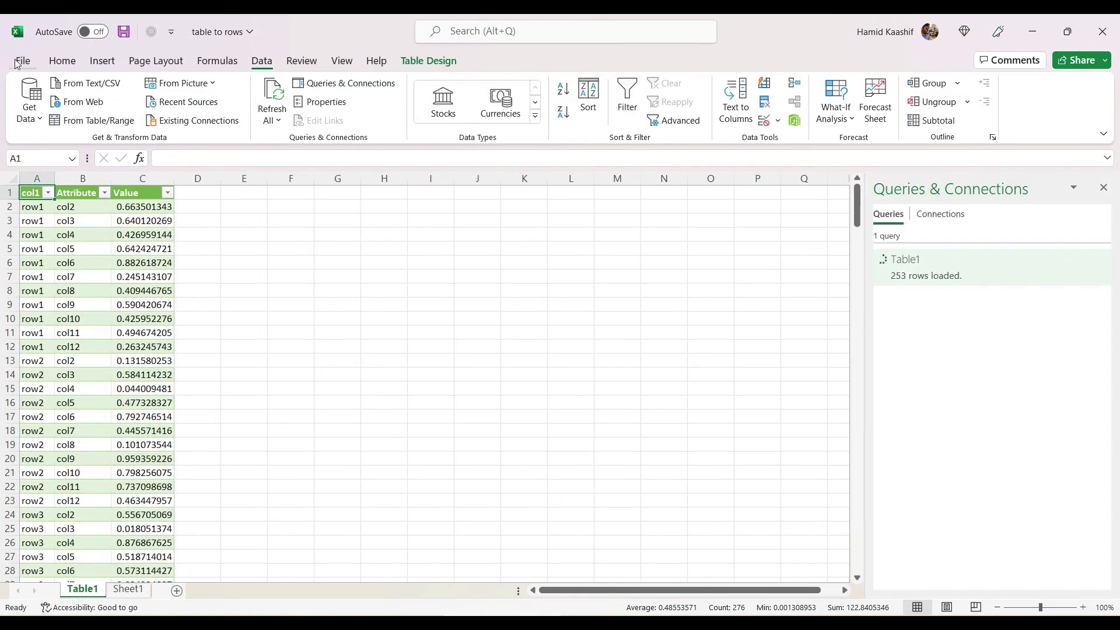
# Step: Delete columns A–B (col1 and Attribute), leaving the 253 numbers in A2:A254
pyautogui.click(146, 208)
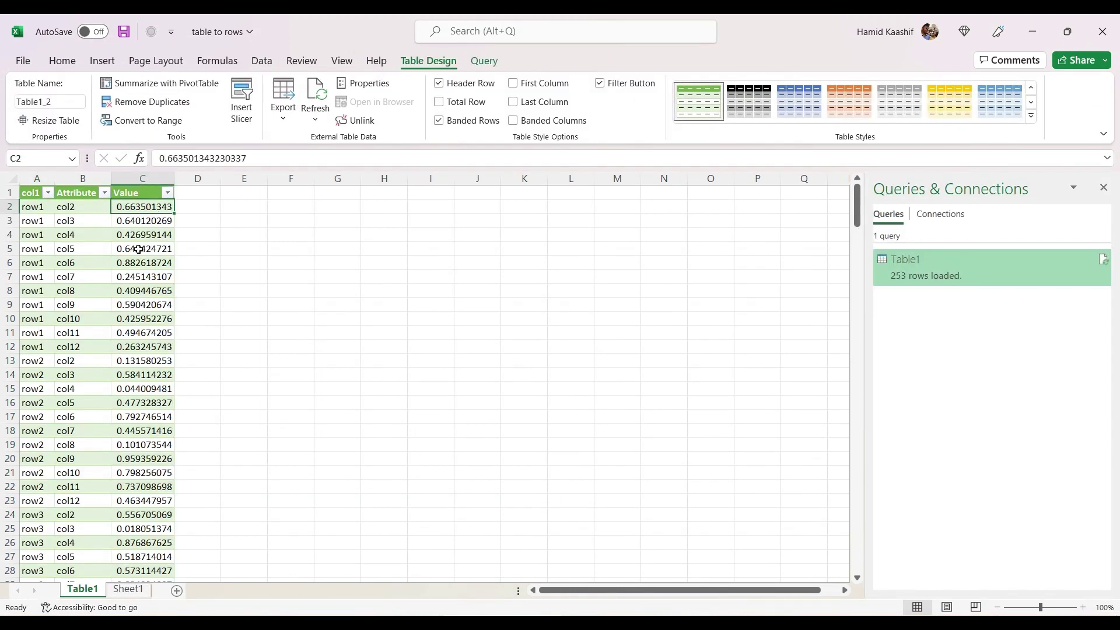
pyautogui.hotkey('ctrl', 'Down')
pyautogui.hotkey('ctrl', 'Up')
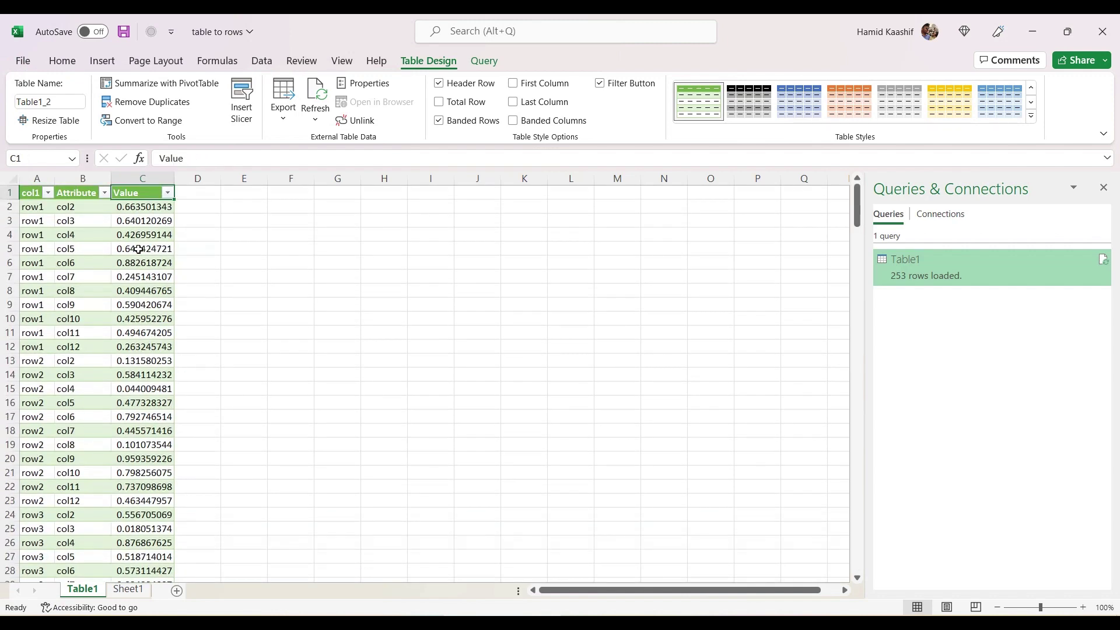
pyautogui.moveTo(94, 173); pyautogui.dragTo(34, 175)
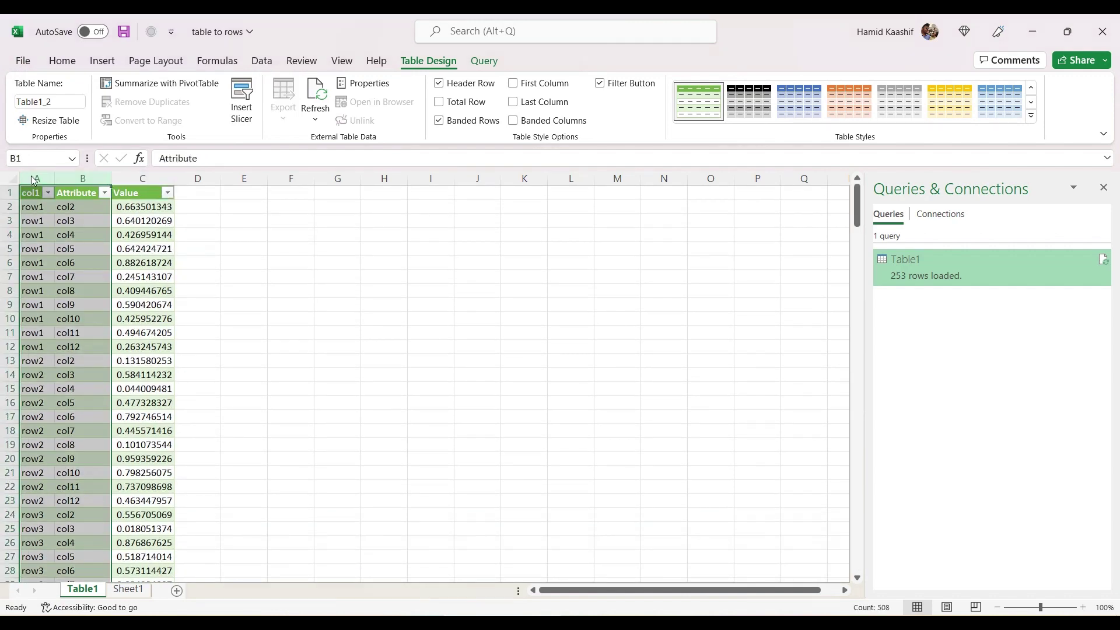
pyautogui.rightClick(33, 175)
pyautogui.click(82, 347)
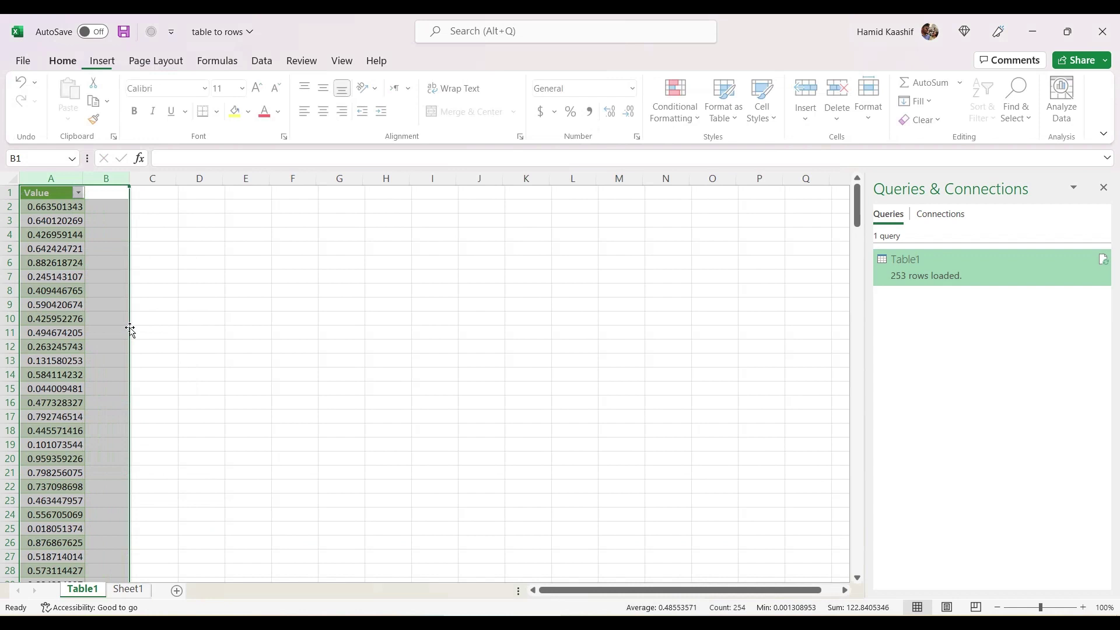
pyautogui.click(35, 193)
pyautogui.click(37, 210)
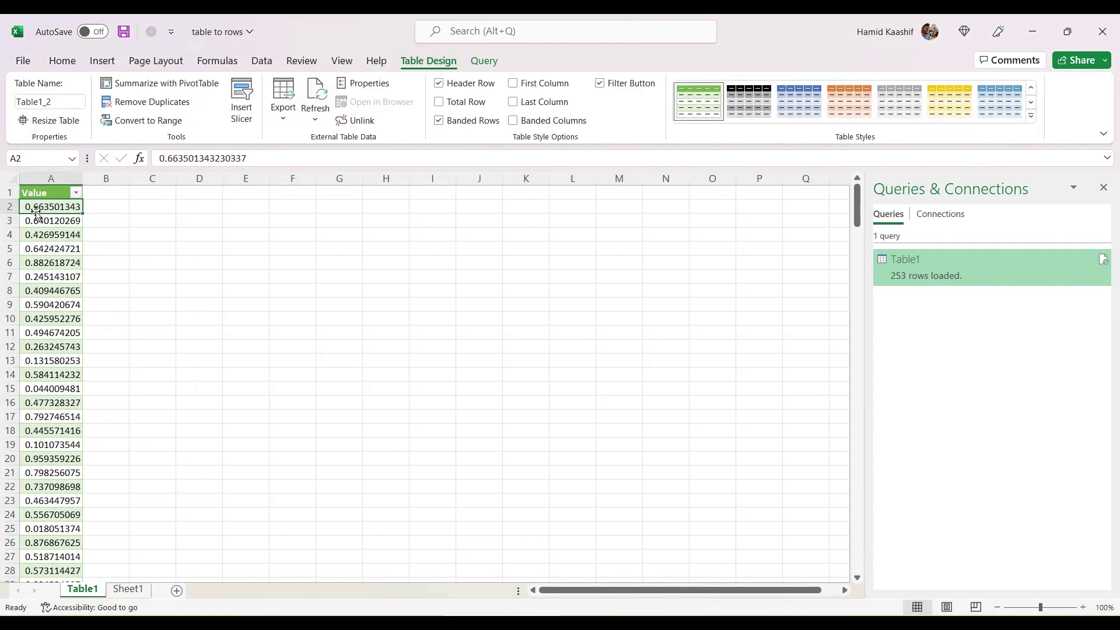
pyautogui.hotkey('ctrl', 'shift', 'Down')
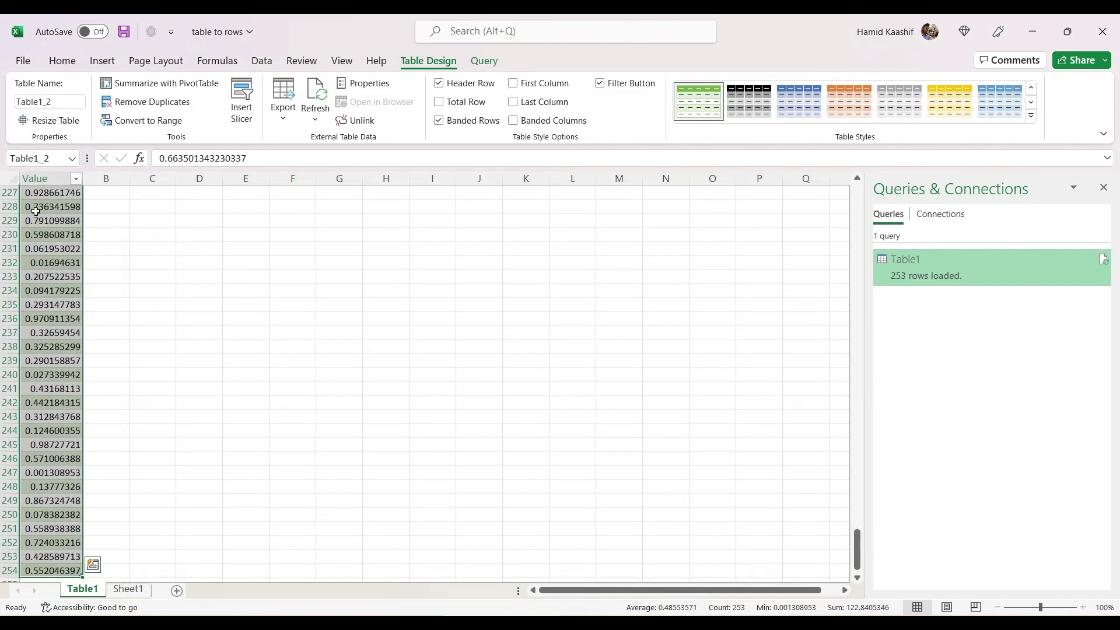
pyautogui.click(135, 252)
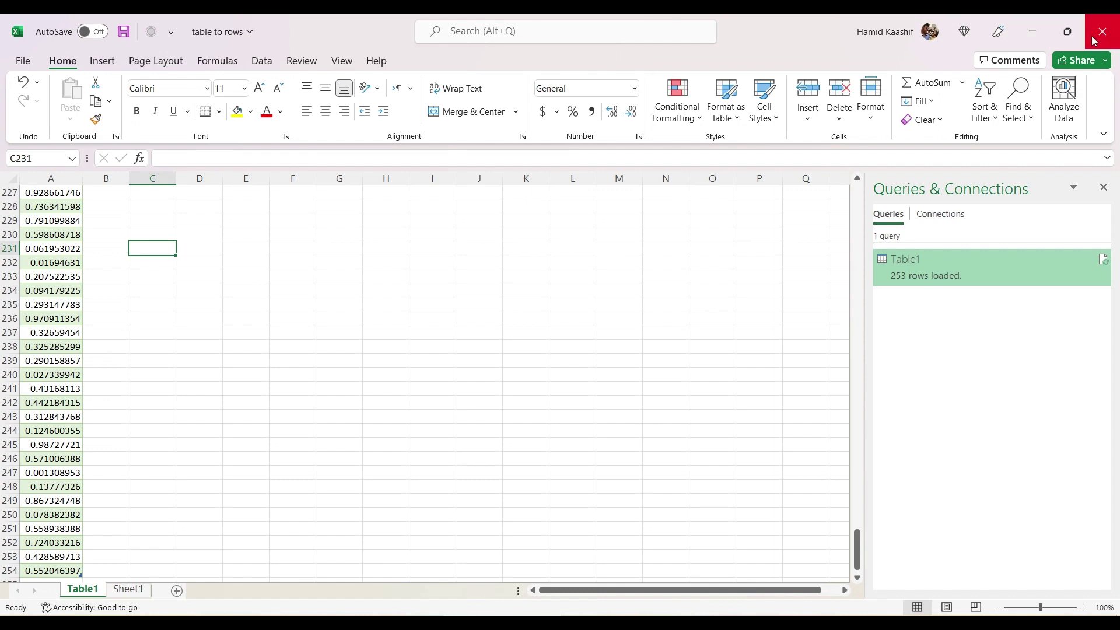
# Step: Close the workbook with Don't Save, then reopen it and select cell B2
pyautogui.click(1094, 41)
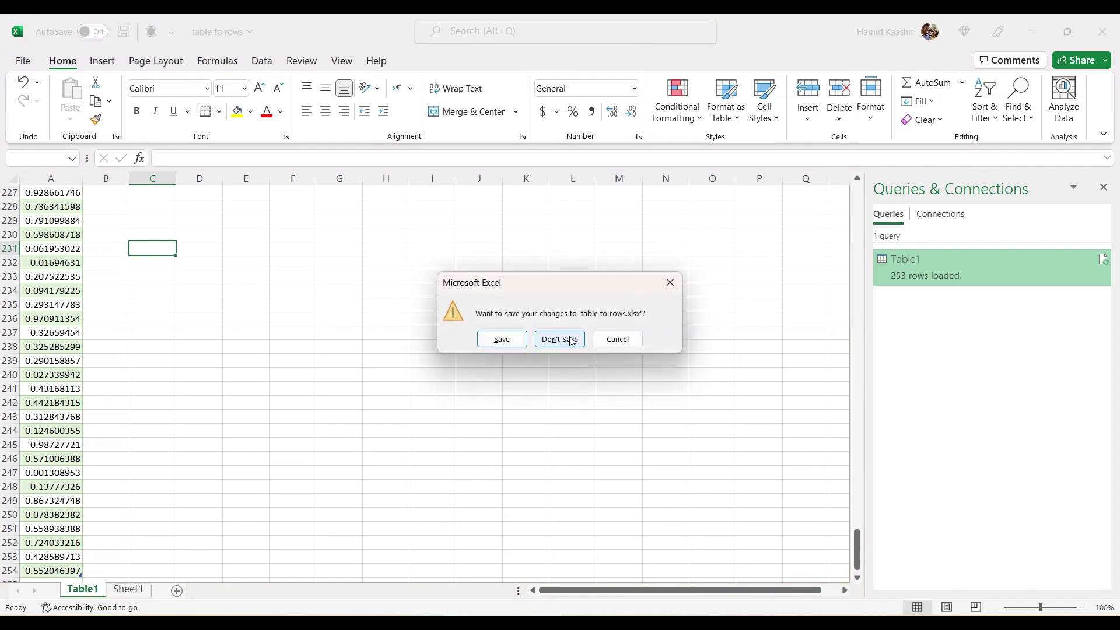
pyautogui.click(572, 340)
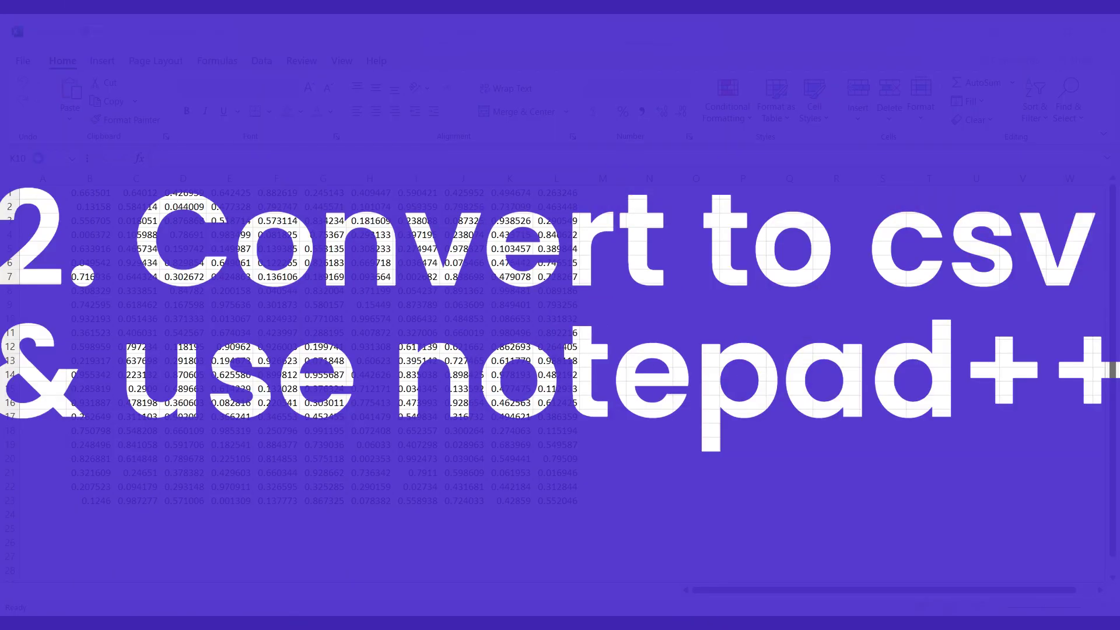
pyautogui.click(96, 211)
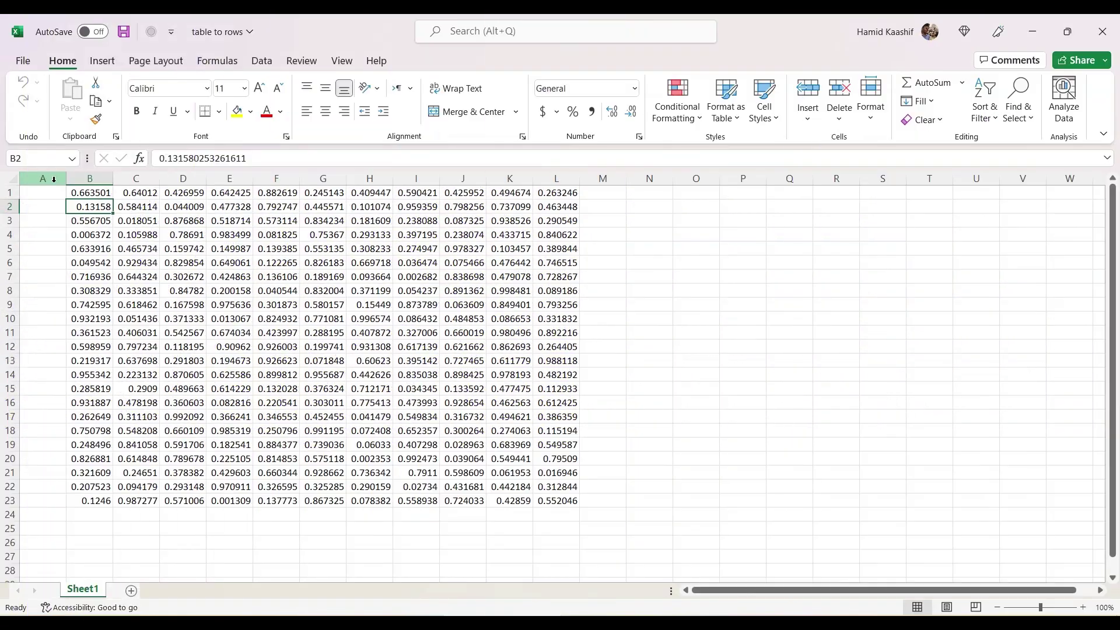
# Step: Delete the empty column A so the numbers start in A1
pyautogui.click(48, 178)
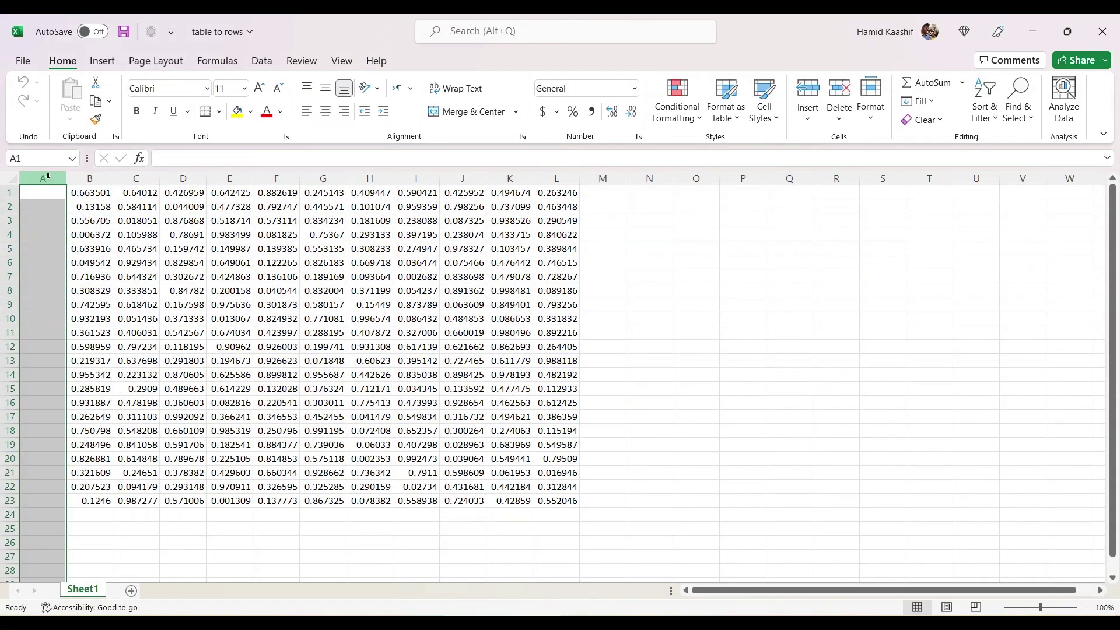
pyautogui.rightClick(48, 180)
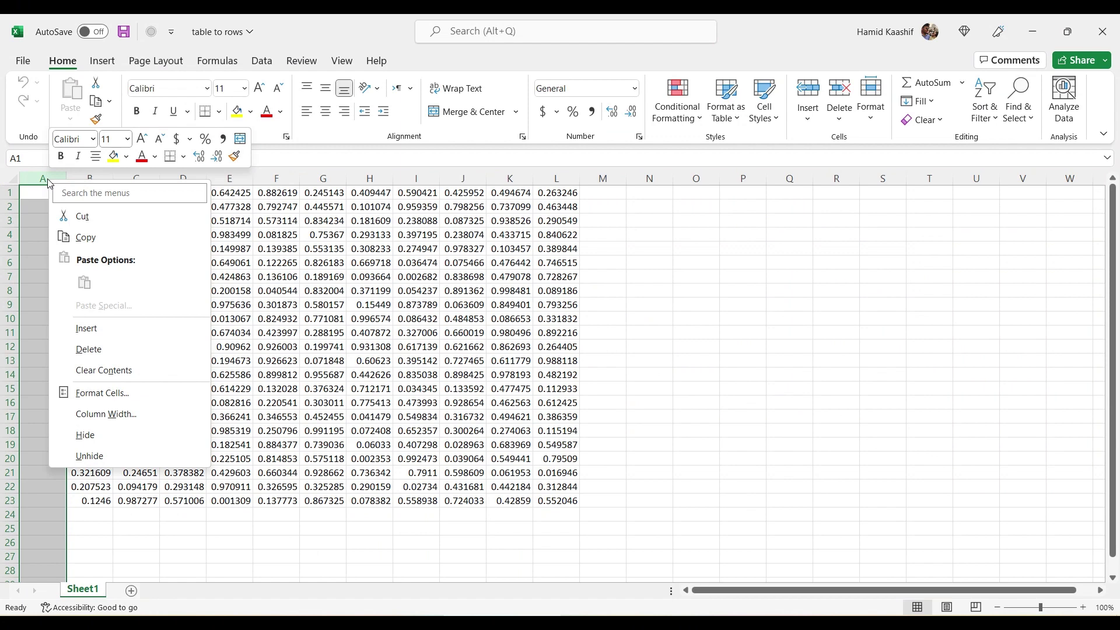
pyautogui.click(81, 349)
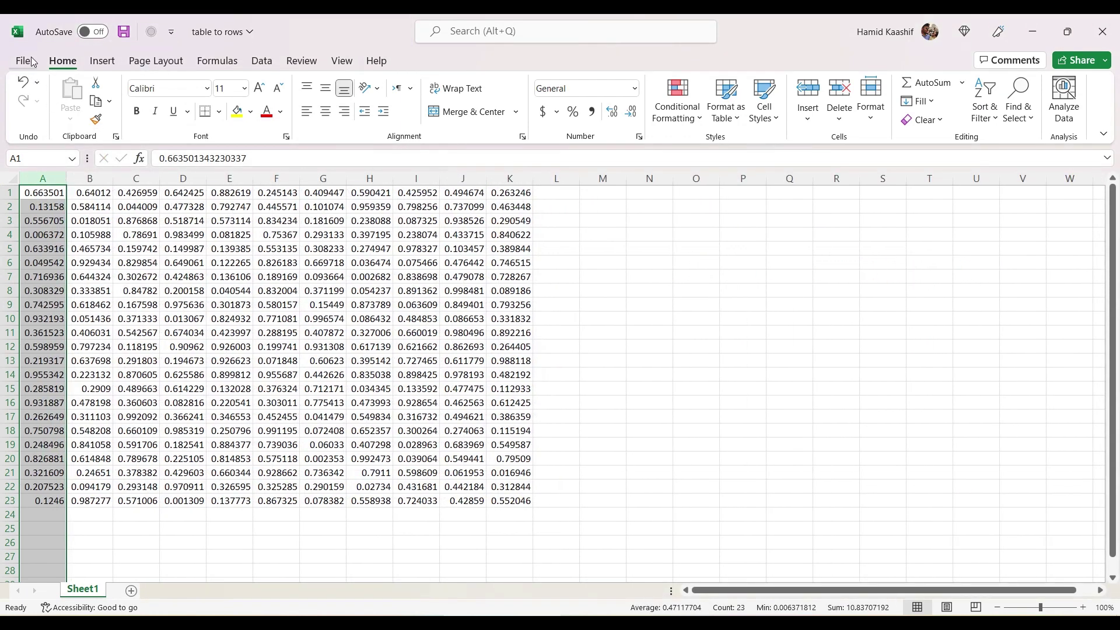
# Step: Save the workbook as 'table to rows' in CSV UTF-8 (Comma delimited) format
pyautogui.click(26, 61)
pyautogui.click(51, 255)
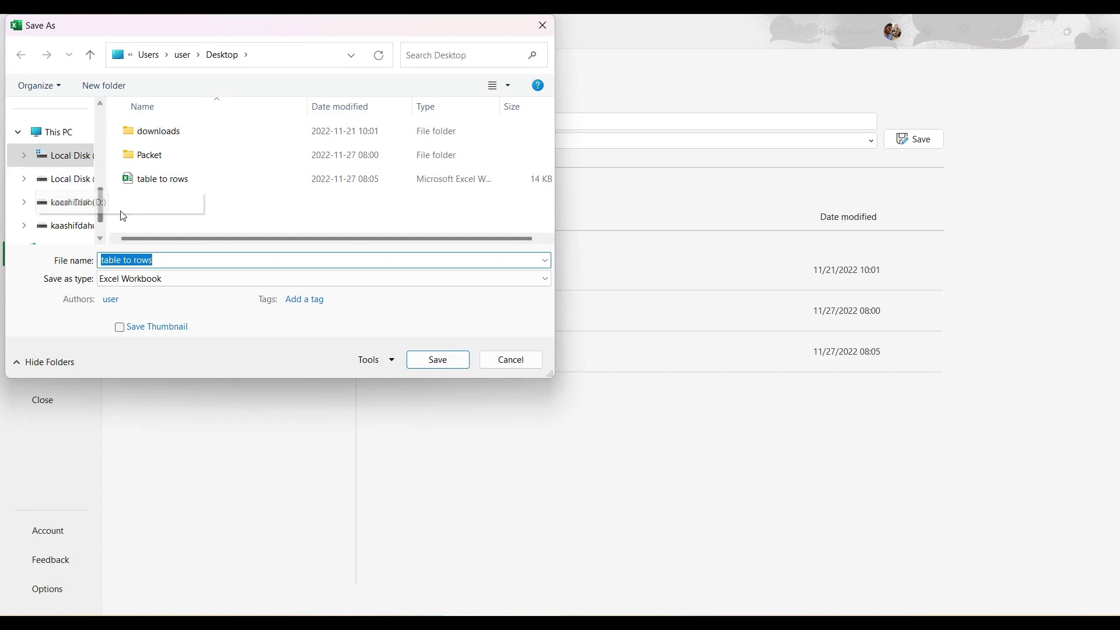
pyautogui.click(189, 266)
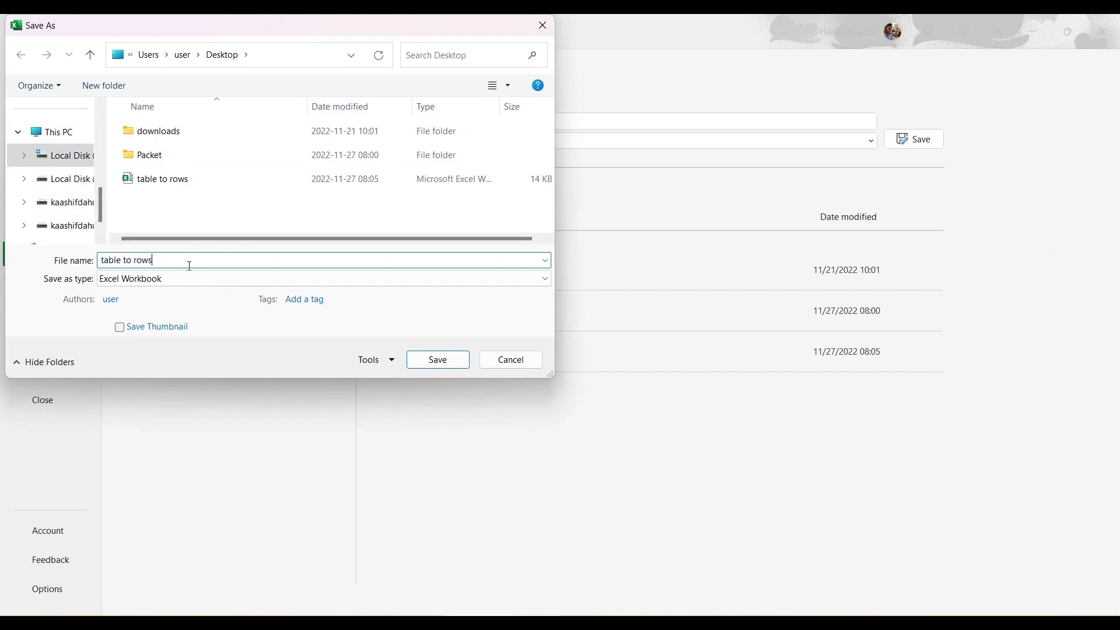
pyautogui.click(182, 277)
pyautogui.press('c')
pyautogui.click(183, 279)
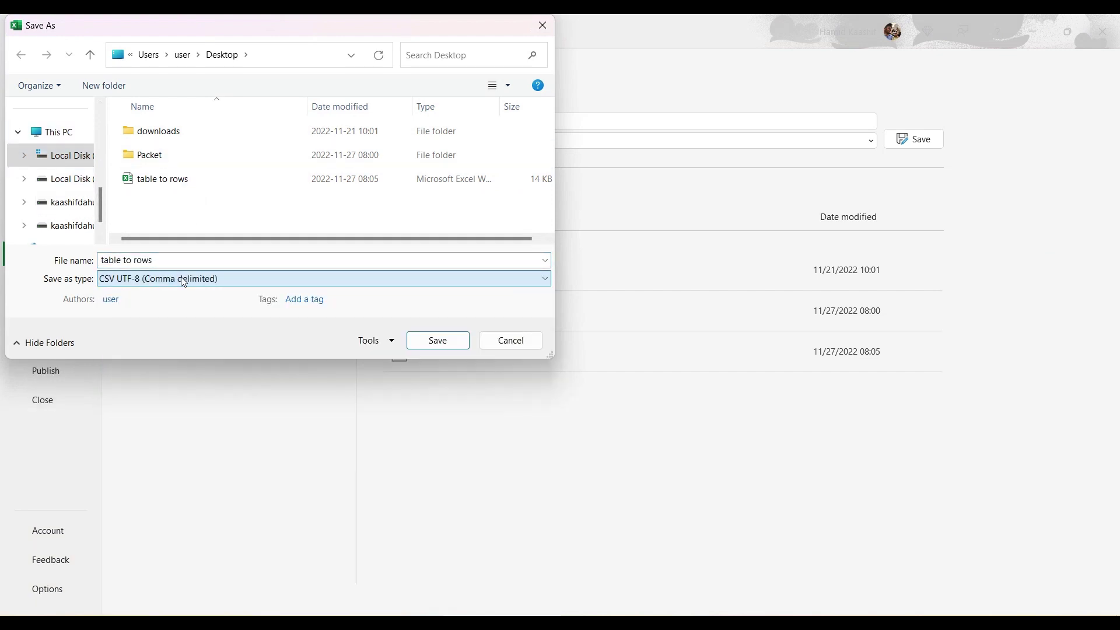
pyautogui.click(427, 341)
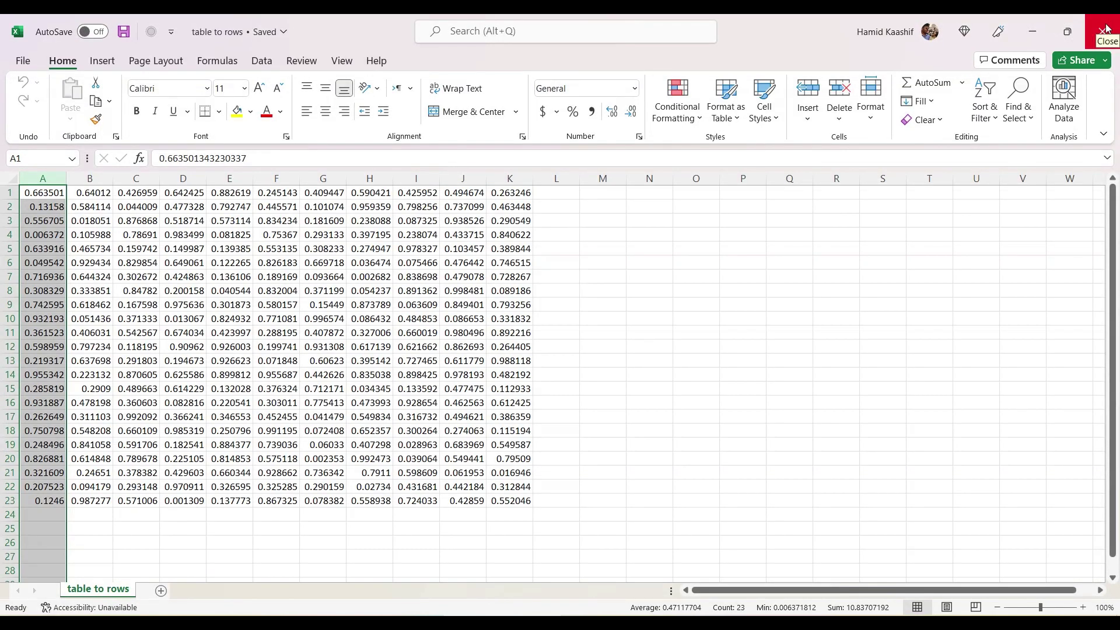
# Step: Close Excel, snap Notepad++ to the right half, and drop 'table to rows.csv' into it
pyautogui.click(1107, 29)
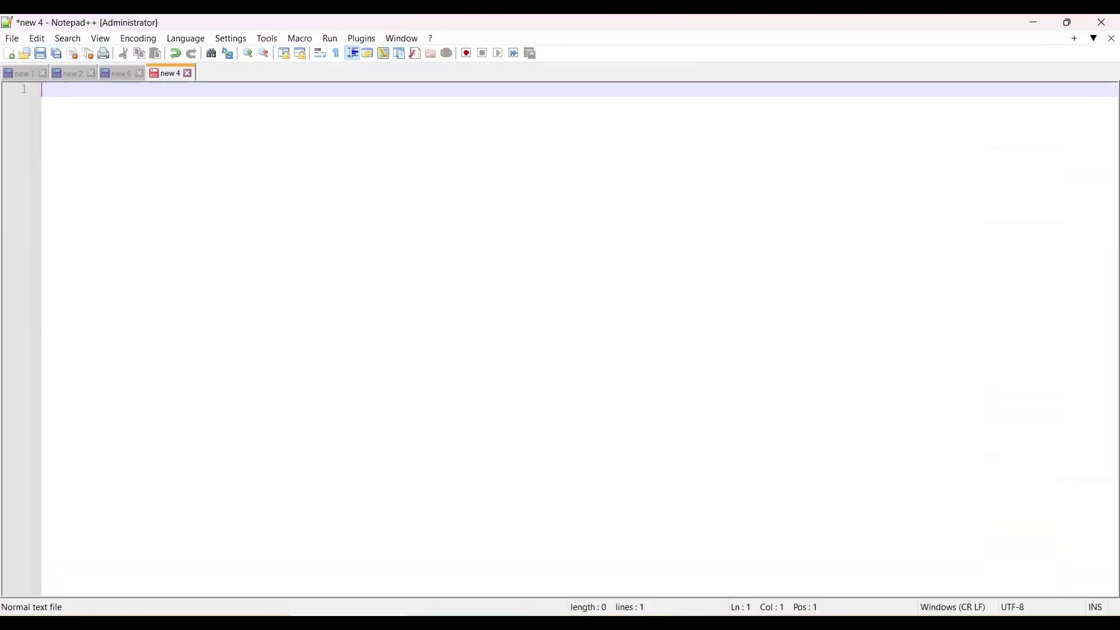
pyautogui.press('super+Right')
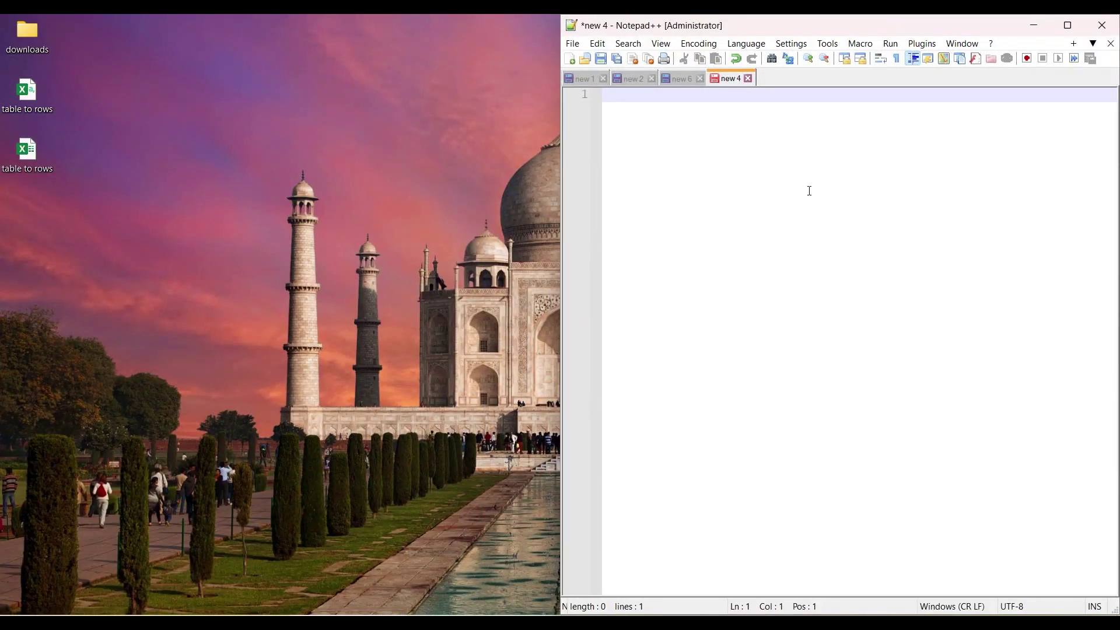
pyautogui.moveTo(26, 93); pyautogui.dragTo(735, 249)
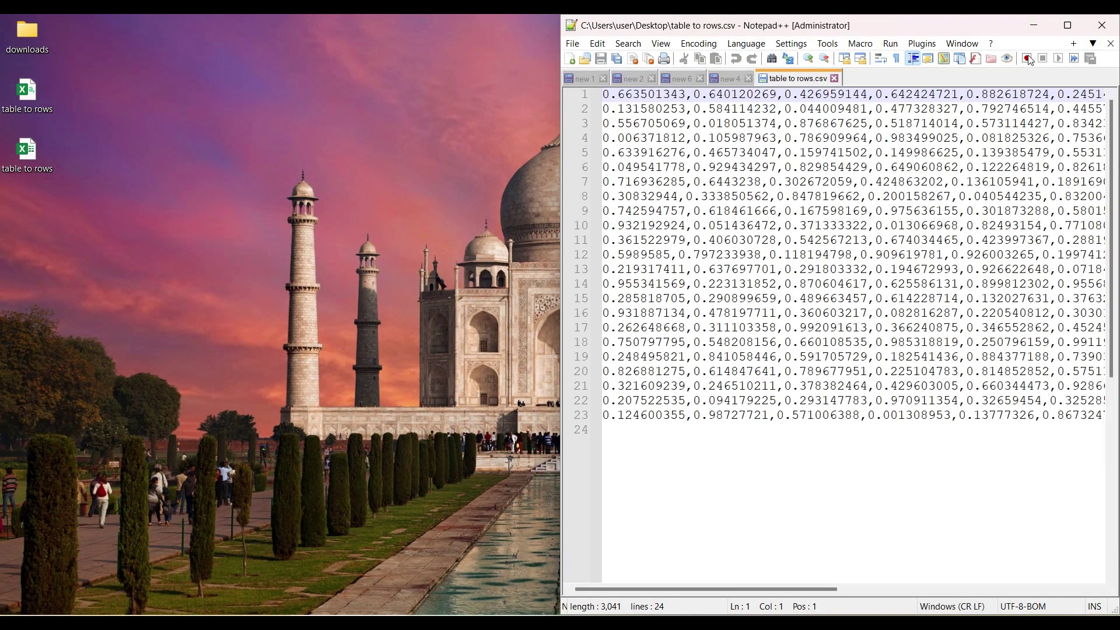
# Step: Maximize Notepad++ and select the first comma on line 1 to inspect the separator
pyautogui.click(1068, 25)
pyautogui.click(171, 251)
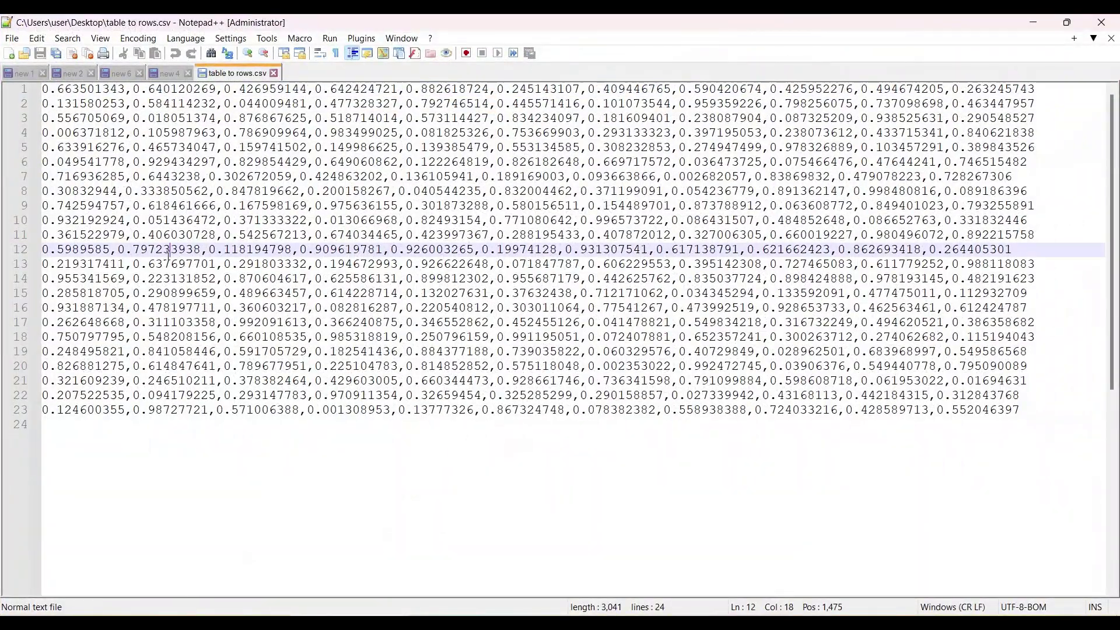
pyautogui.click(44, 91)
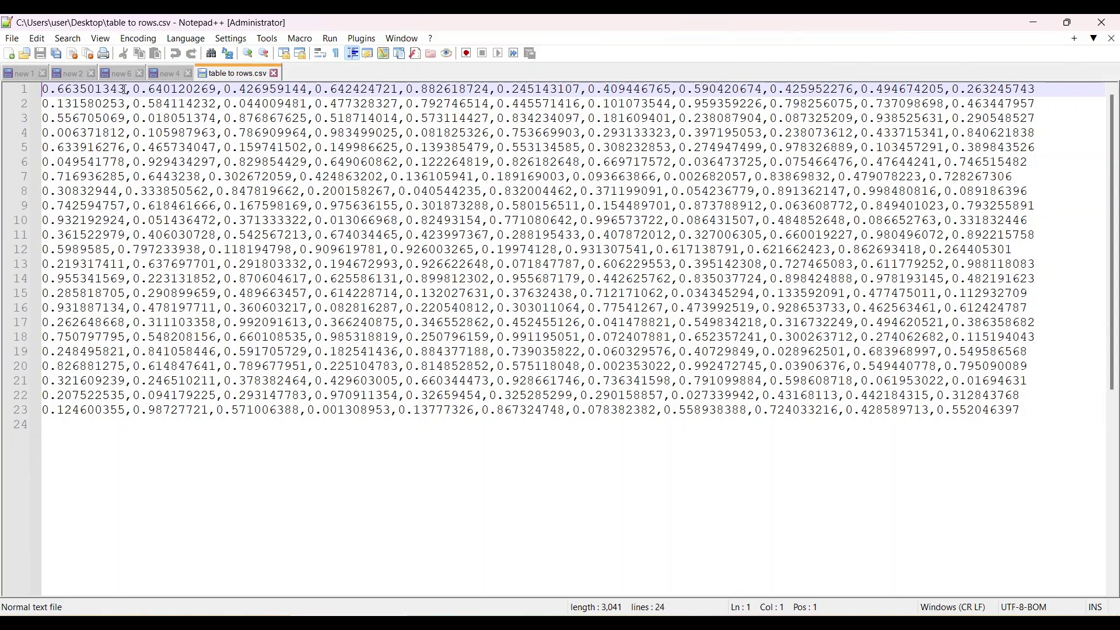
pyautogui.moveTo(125, 89); pyautogui.dragTo(133, 91)
pyautogui.click(218, 91)
pyautogui.moveTo(126, 89); pyautogui.dragTo(134, 91)
pyautogui.click(45, 90)
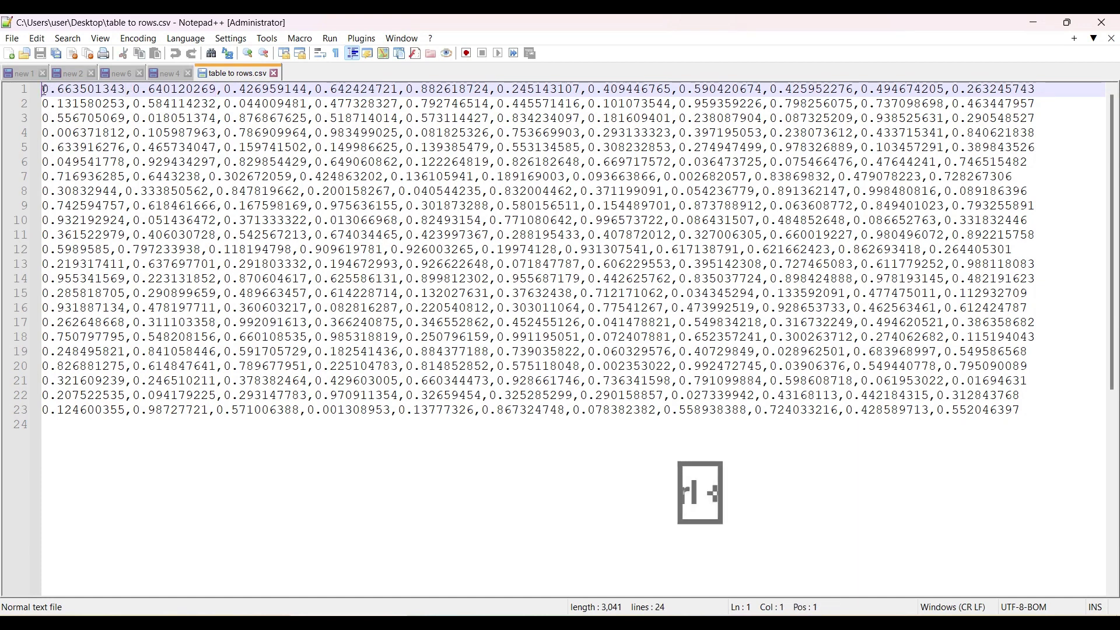
# Step: Replace all commas with \n in Extended search mode using Replace All
pyautogui.hotkey('ctrl', 'h')
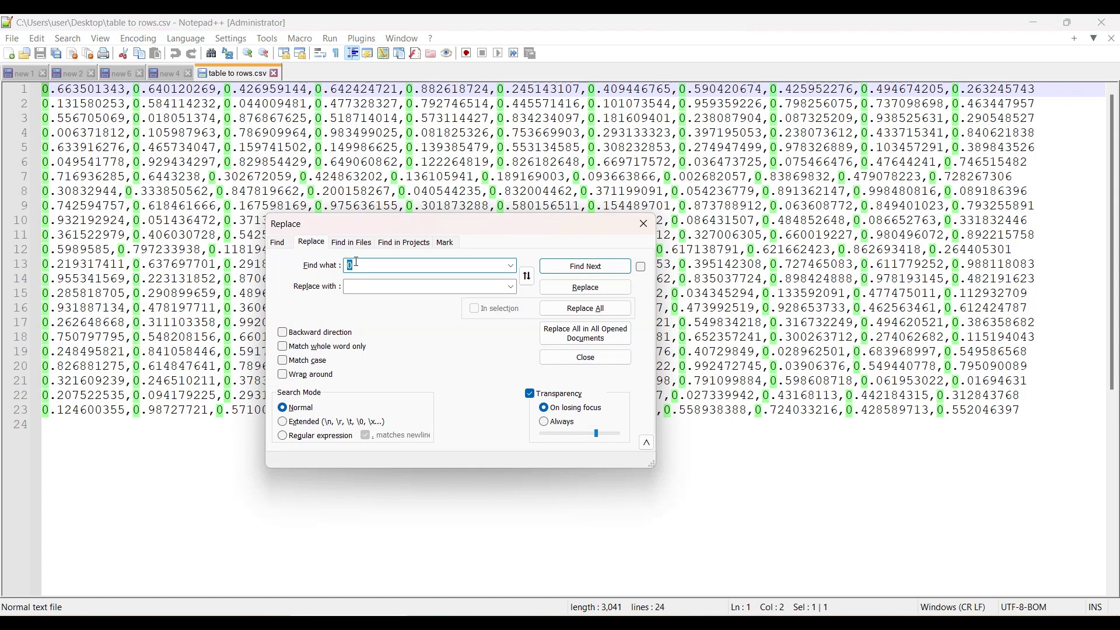
pyautogui.write(',')
pyautogui.click(389, 289)
pyautogui.write('\\')
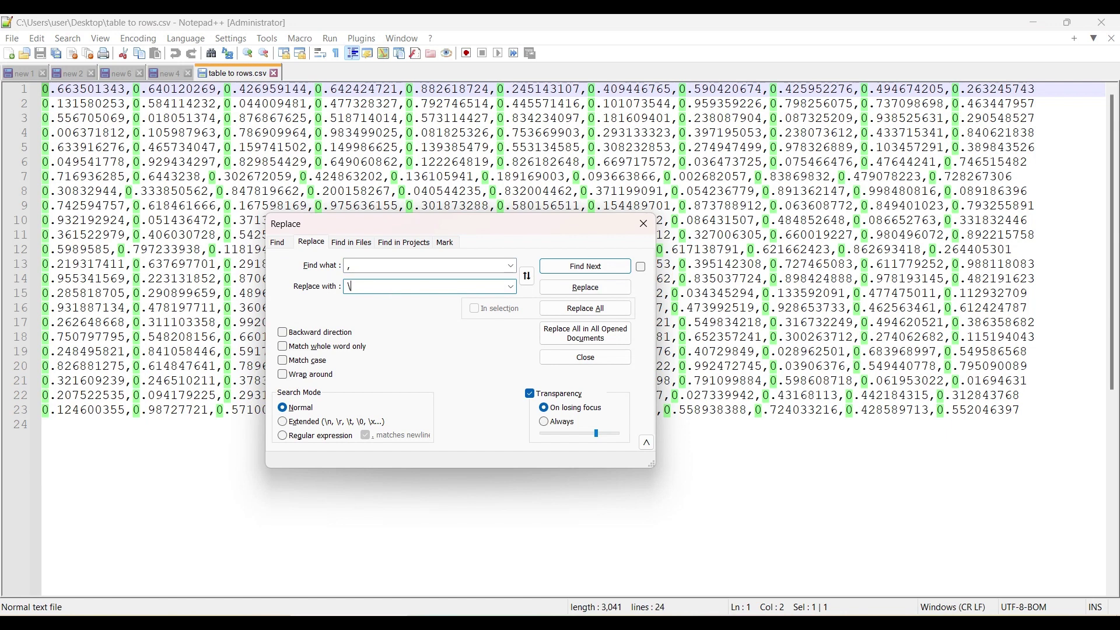
pyautogui.write('n')
pyautogui.click(291, 424)
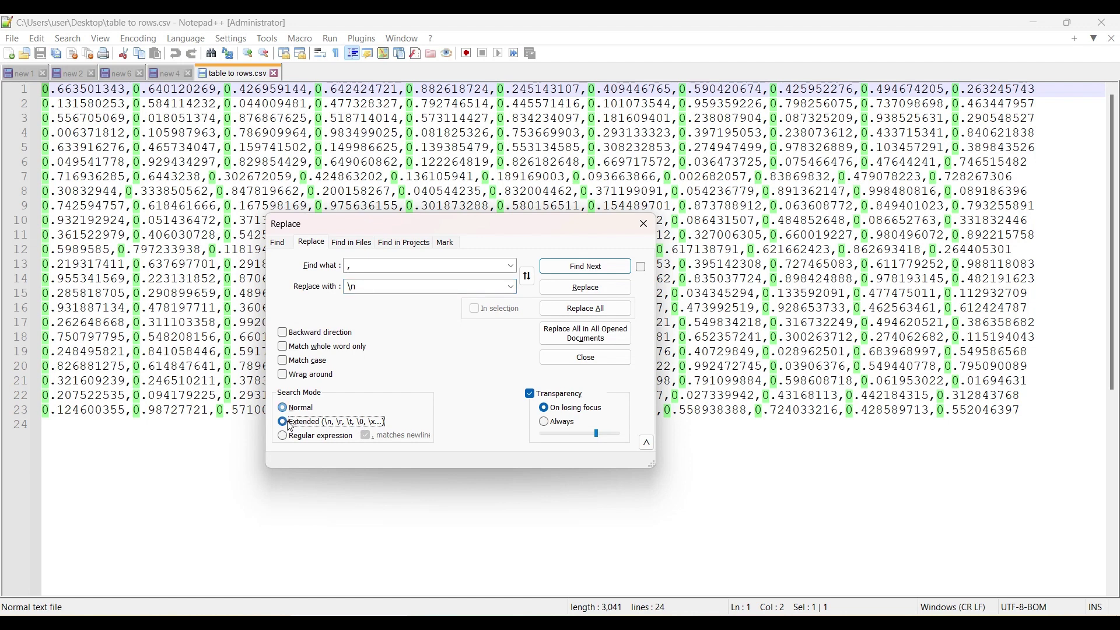
pyautogui.click(621, 320)
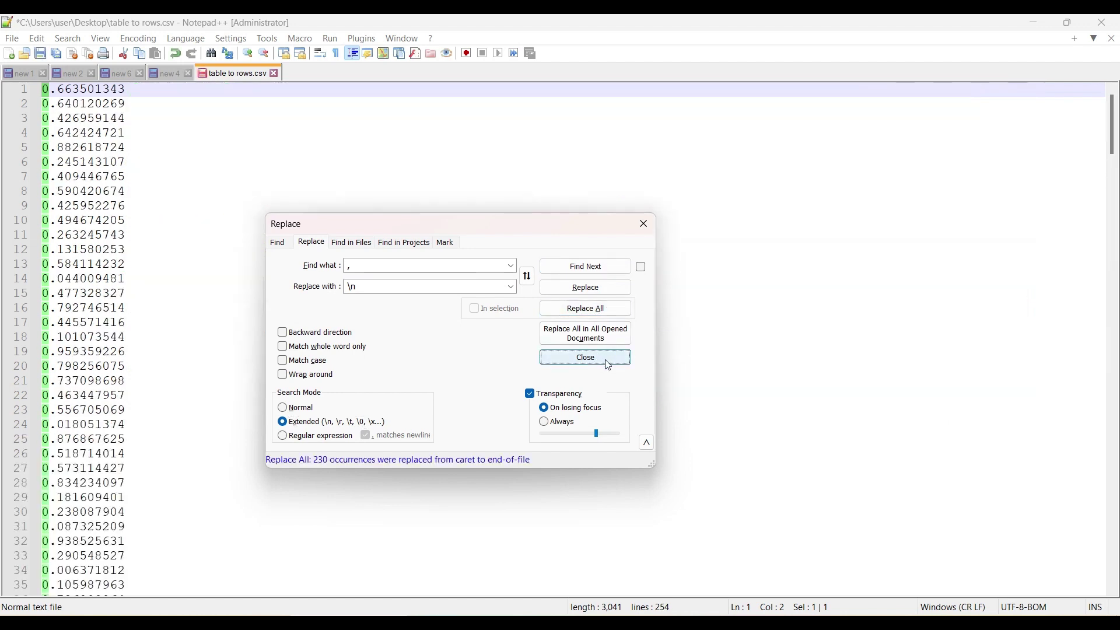
# Step: Dismiss the Replace dialog and check 'table to rows.csv' lists 253 values, one per line
pyautogui.click(609, 365)
pyautogui.click(227, 230)
pyautogui.scroll(-12, 227, 229)
pyautogui.scroll(-20, 228, 229)
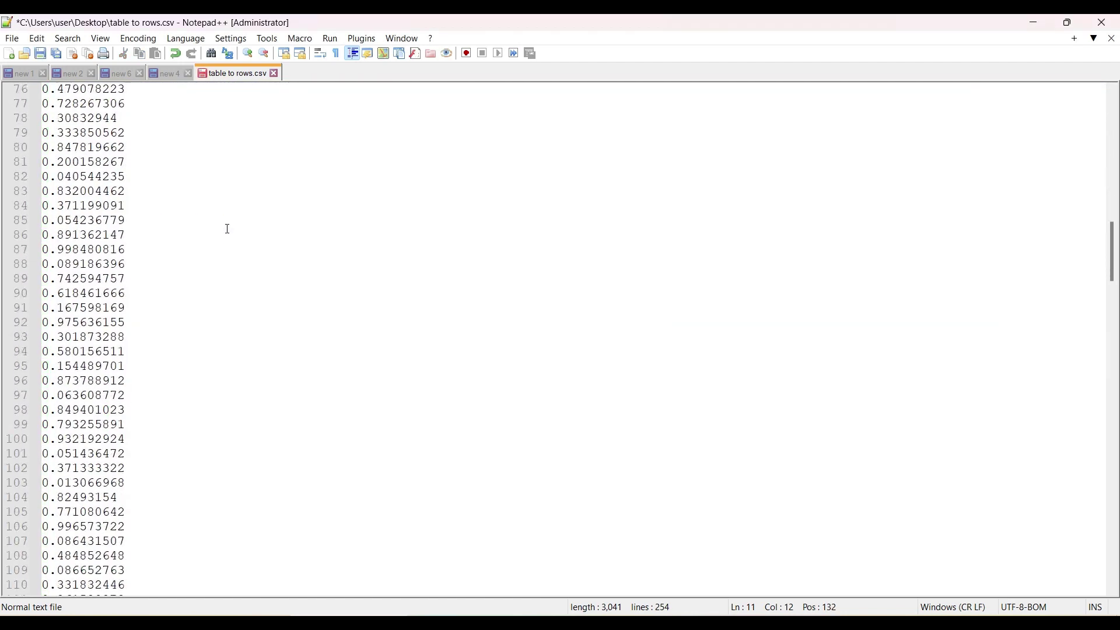
pyautogui.scroll(-20, 228, 229)
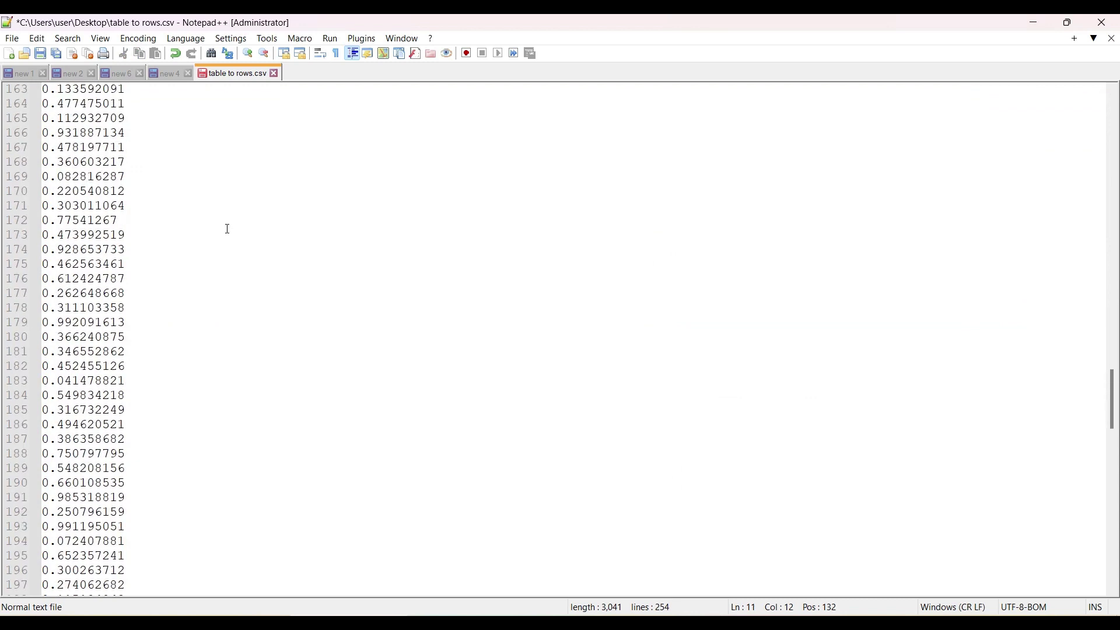
pyautogui.scroll(3, 228, 229)
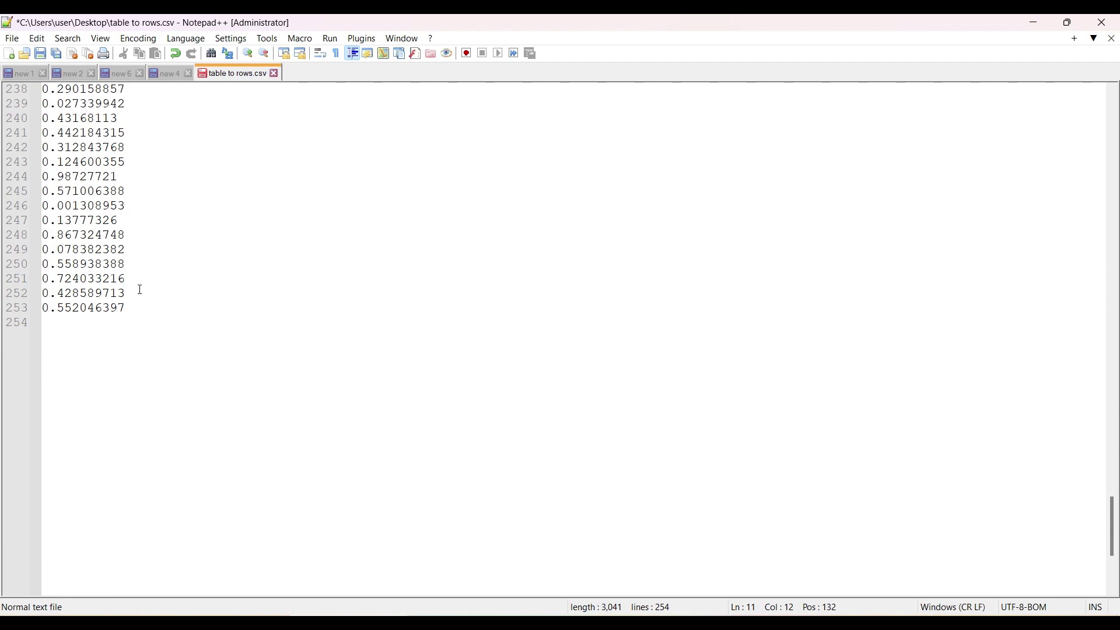
pyautogui.scroll(20, 140, 290)
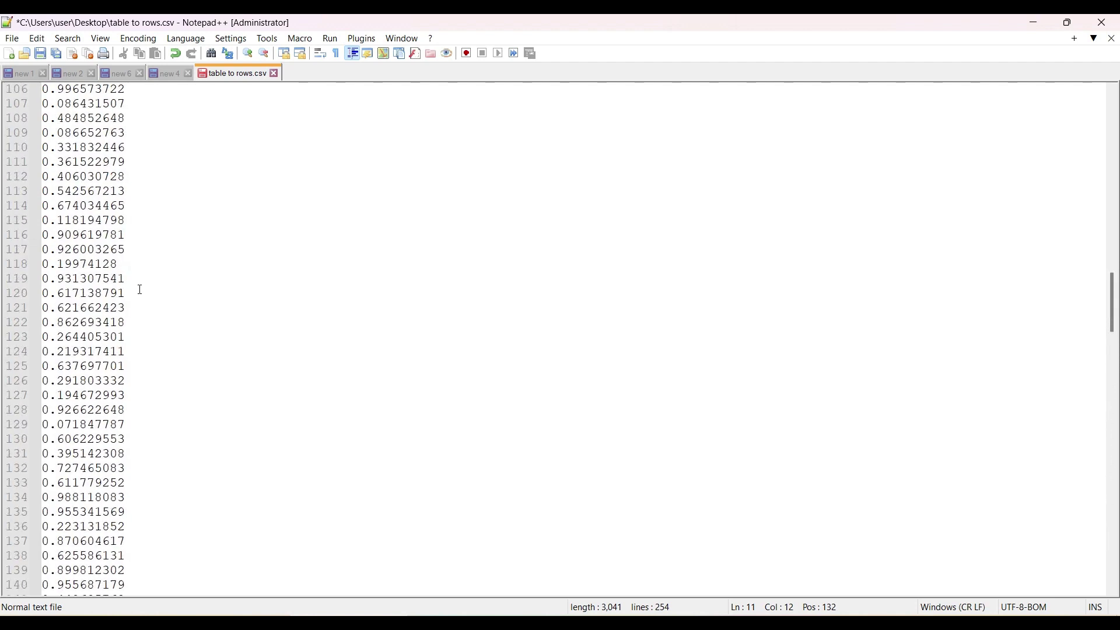
pyautogui.scroll(6, 140, 290)
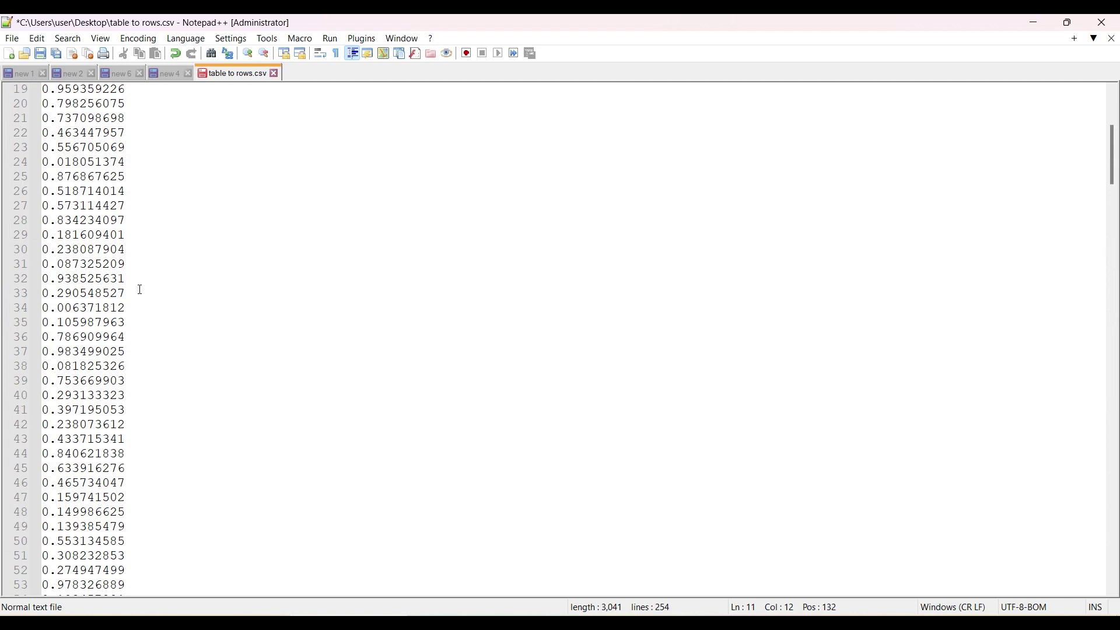